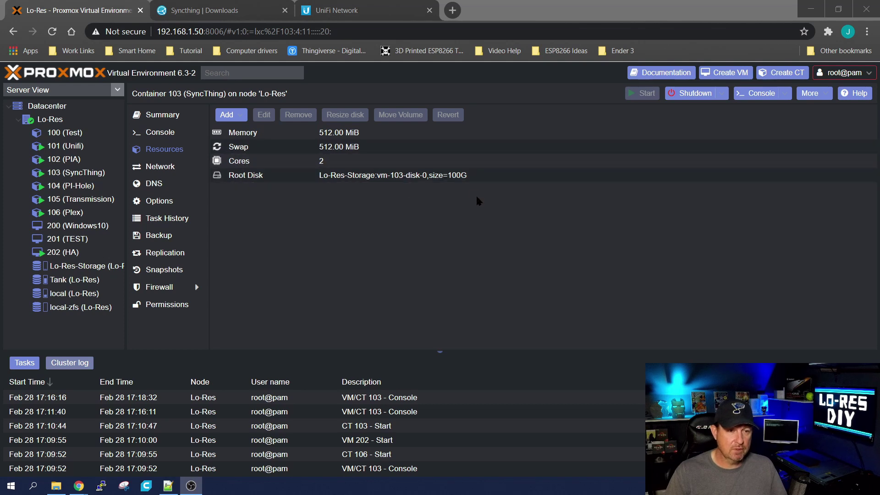
Install curl, apt-transport-https and gnupg in the SyncThing container, then paste the release-key import command
left_click(157, 133)
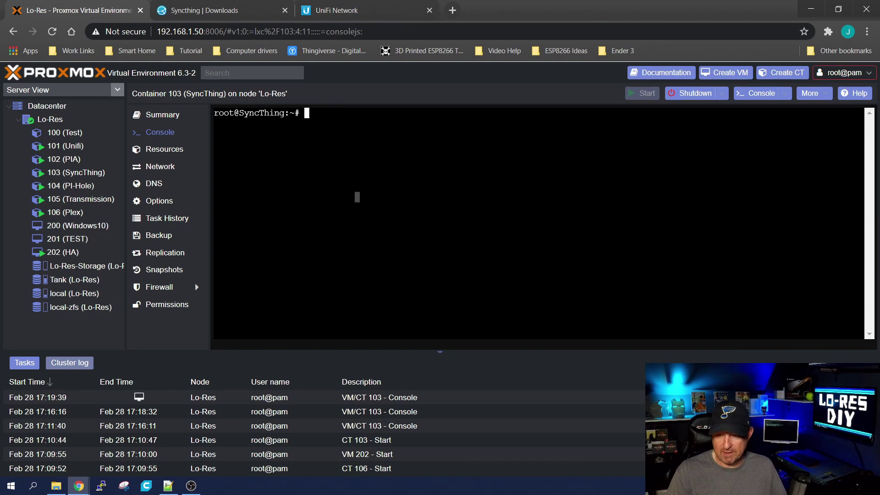
key("alt+Tab")
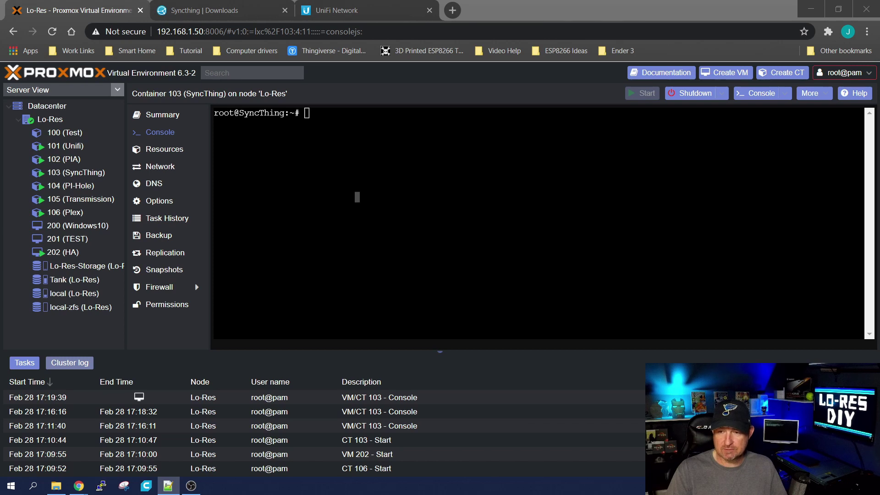
right_click(473, 152)
left_click(489, 245)
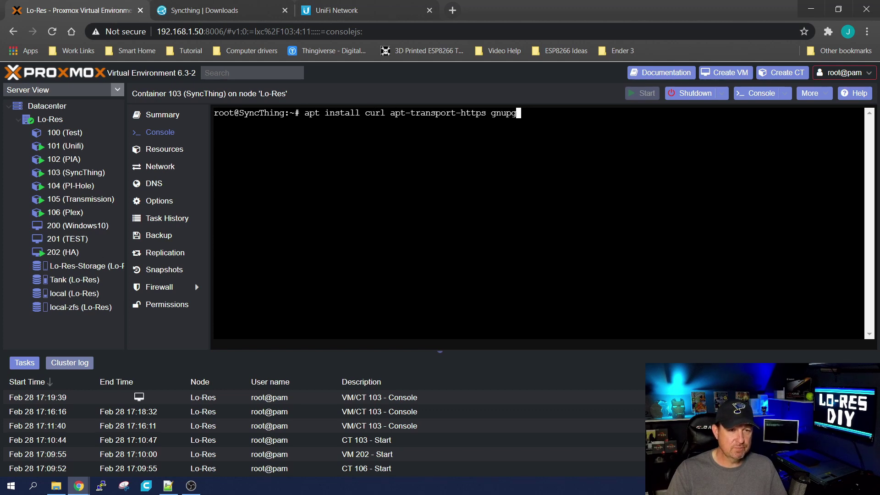
key("Return")
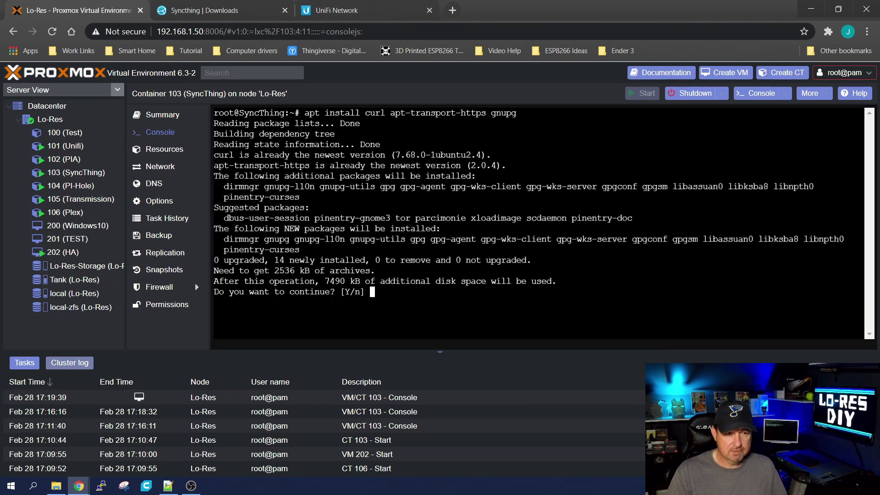
type("y")
key("Return")
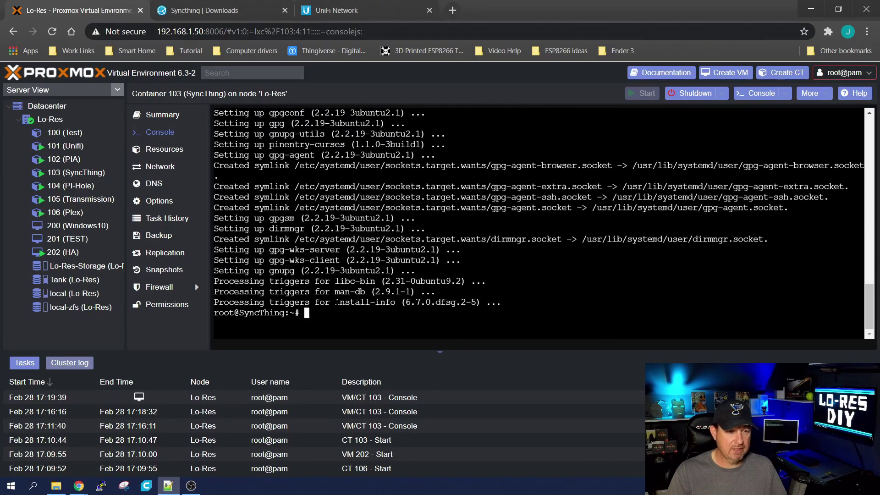
right_click(337, 306)
left_click(374, 194)
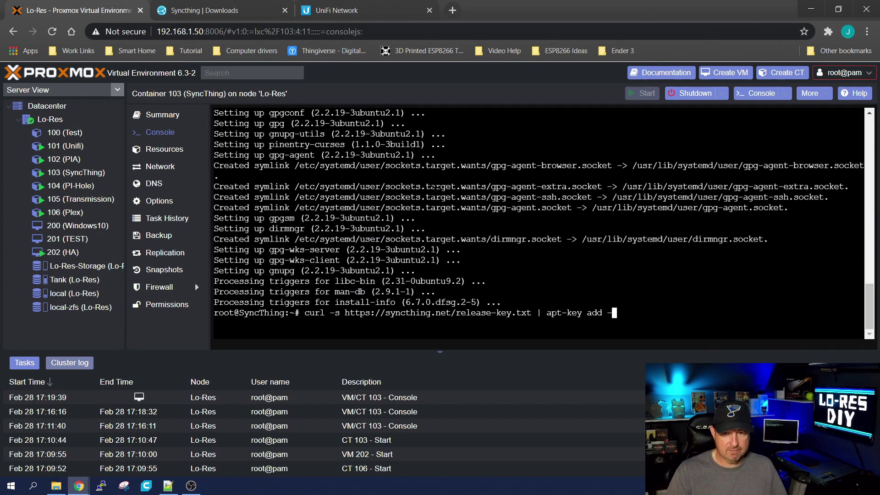
Import the Syncthing release key and add the Syncthing apt source to syncthing.list
key("Return")
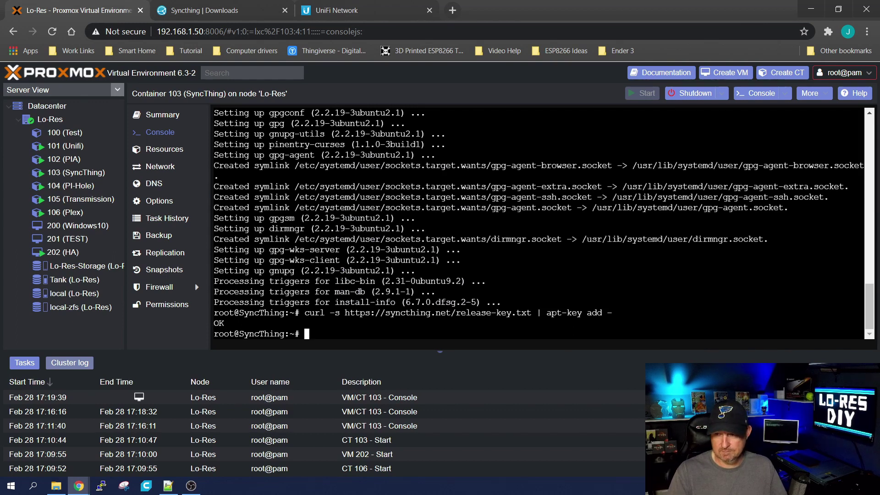
key("alt+Tab")
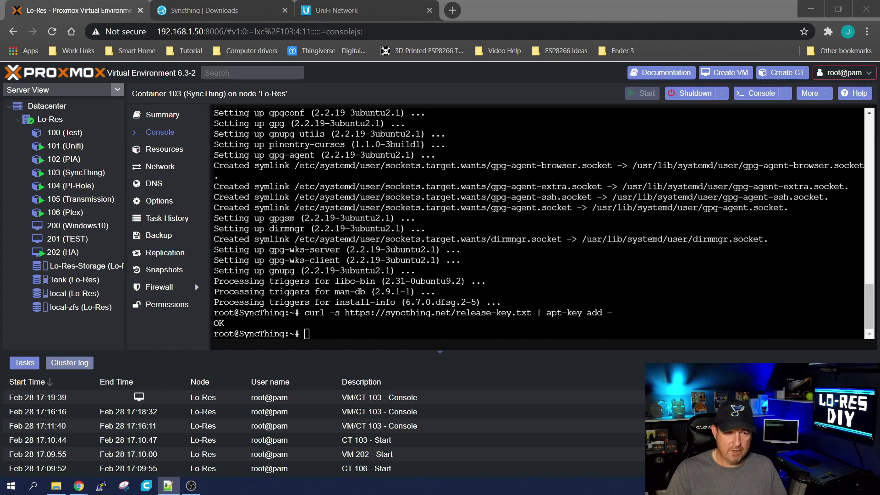
right_click(375, 338)
left_click(402, 225)
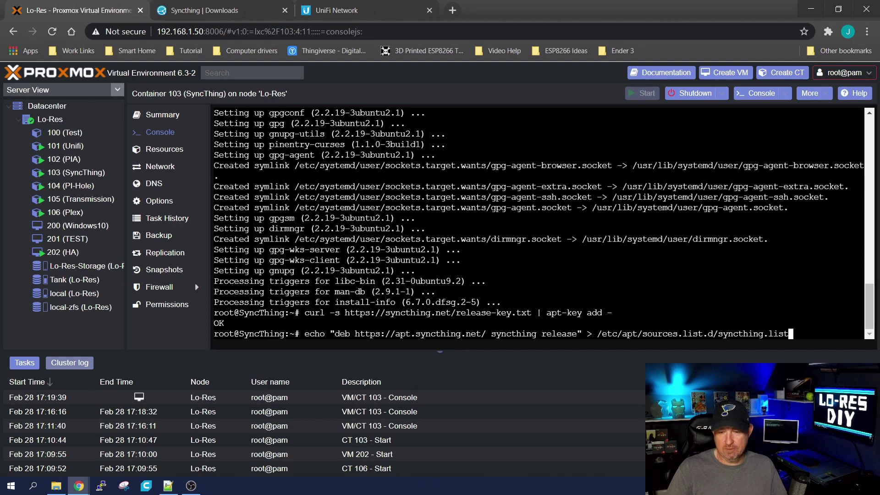
key("Return")
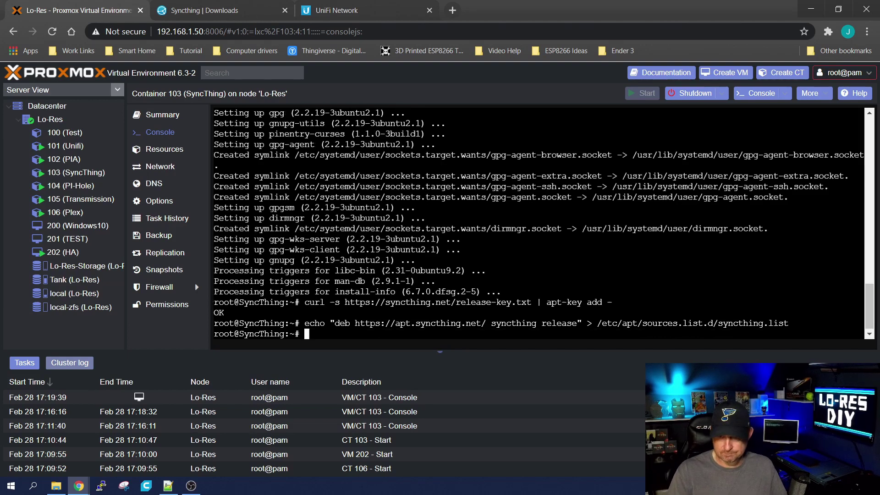
Refresh the container's package lists with apt update and paste the 'apt install syncthing' command
key("alt+Tab")
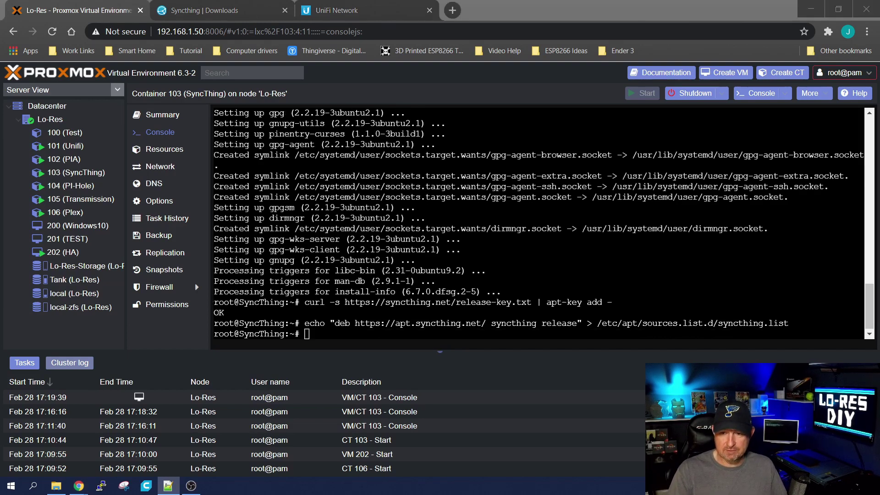
key("alt+Tab")
type("apt update")
key("Return")
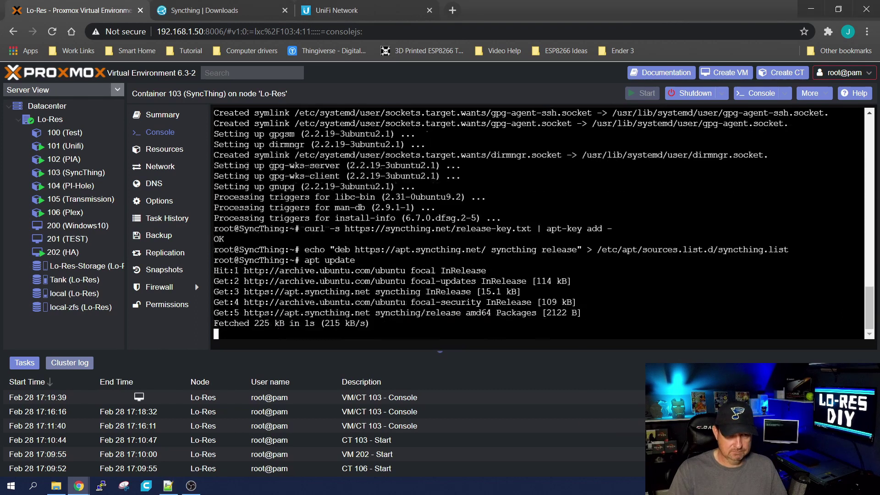
key("alt+Tab")
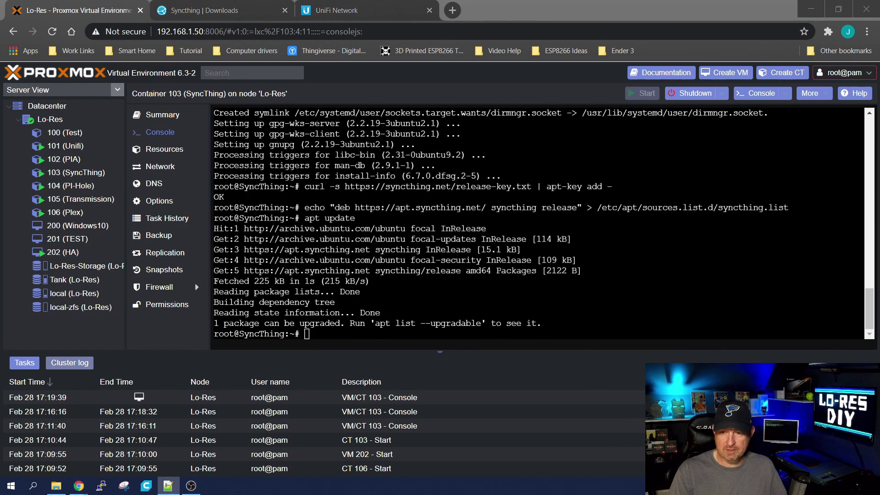
right_click(397, 129)
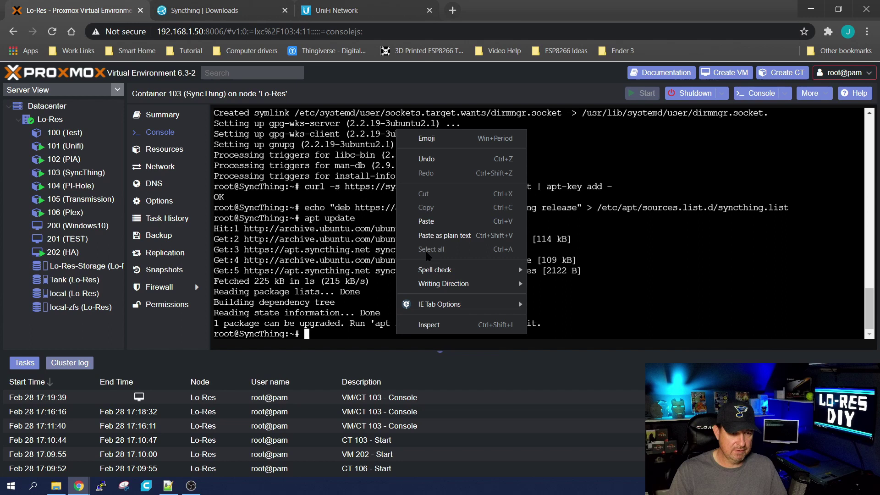
left_click(424, 221)
Install Syncthing 1.13.1 via apt, then paste the nano command for /etc/systemd/system/syncthing@.service
key("Return")
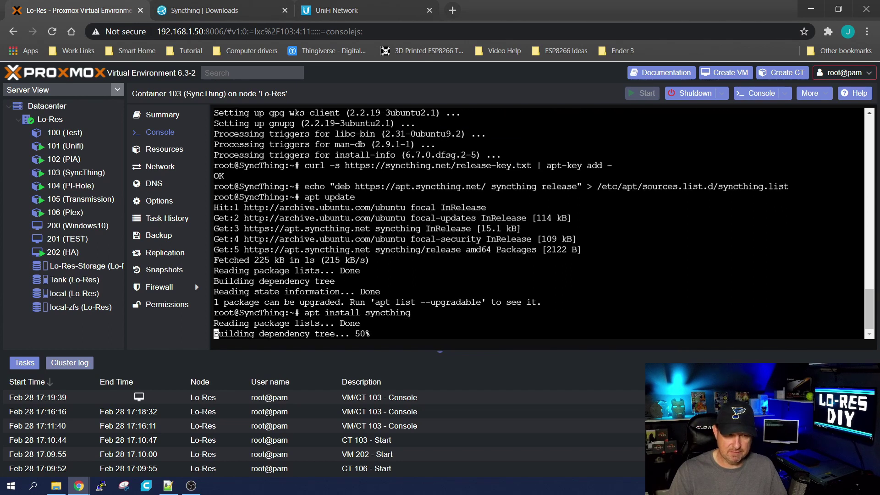
key("alt+Tab")
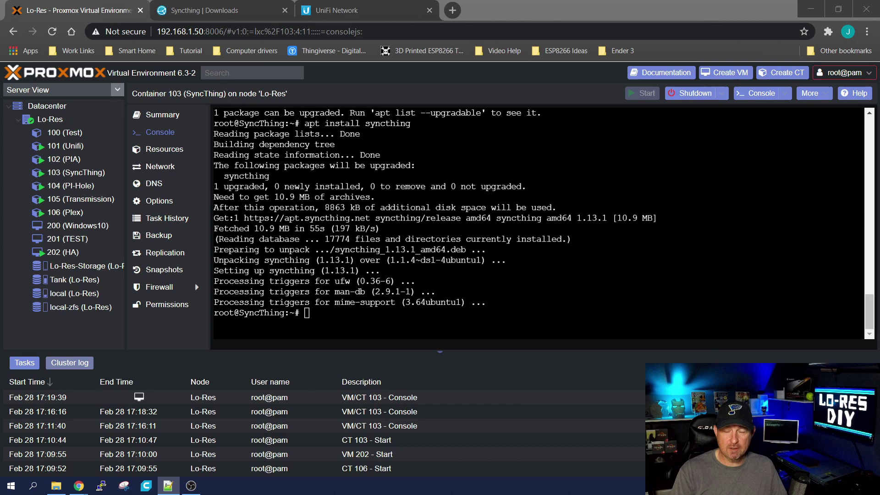
right_click(488, 70)
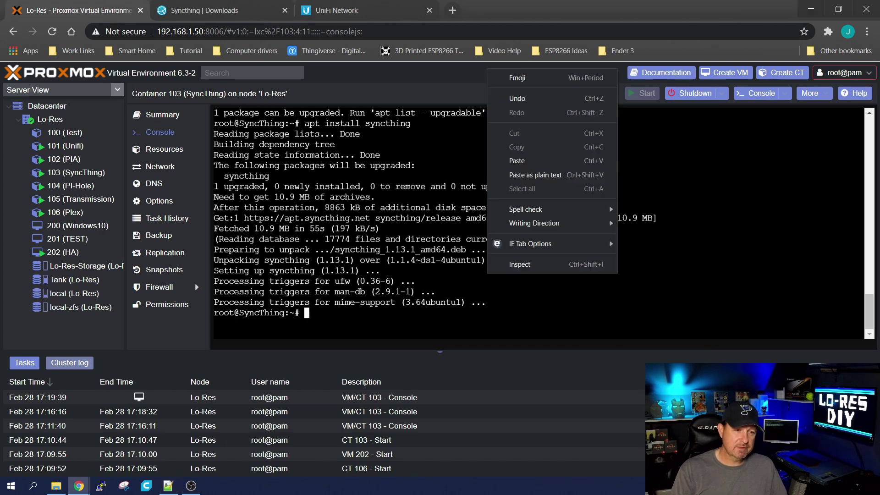
left_click(523, 160)
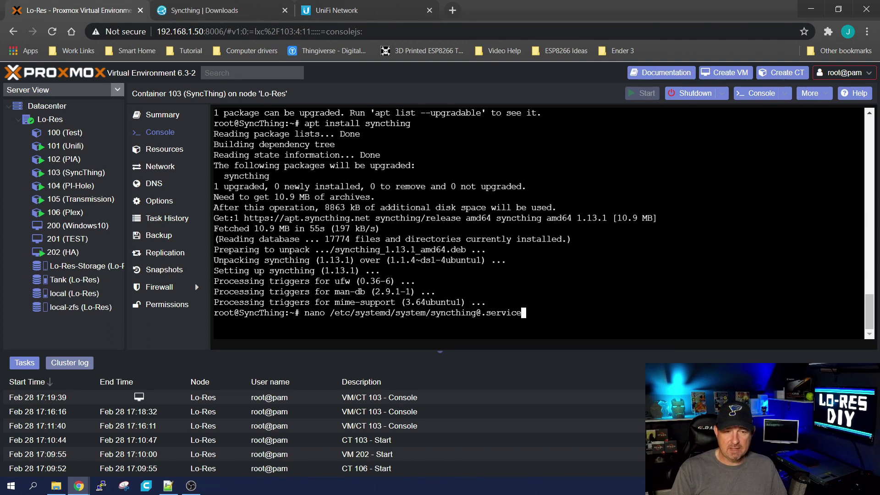
Open syncthing@.service in nano, check ExecStart's -gui-address is 192.168.1.73:8384, and exit
key("Return")
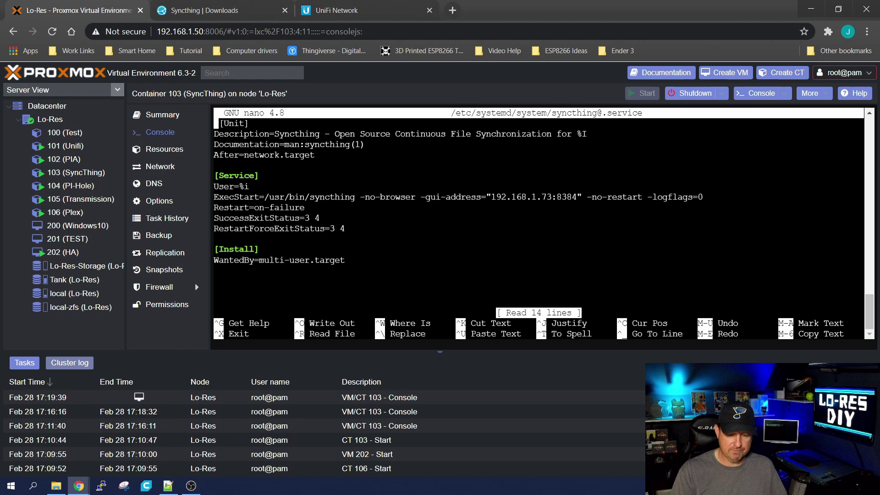
key("Down")
key("Down")
key("Down")
key("Down")
key("Down")
key("Down")
key("Down")
key("Right")
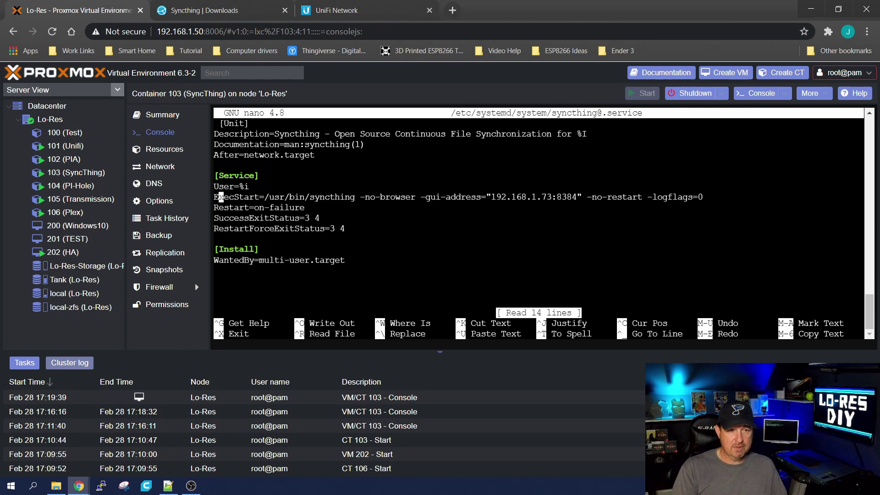
key("Right")
key("Right")
key("Right")
key("Right")
key("Right")
key("Right")
key("Right")
key("Right")
key("Right")
key("Right")
key("Right")
key("Right")
key("Right")
key("Right")
key("Right")
key("Right")
key("Right")
key("Right")
key("Right")
key("Right")
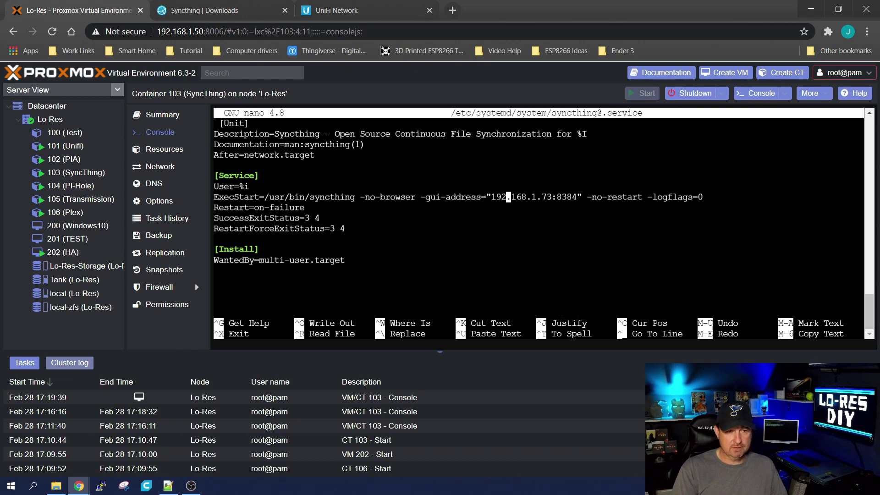
key("Right")
key("Right")
key("Right")
key("Right")
key("Right")
key("Right")
key("Right")
key("Right")
key("Right")
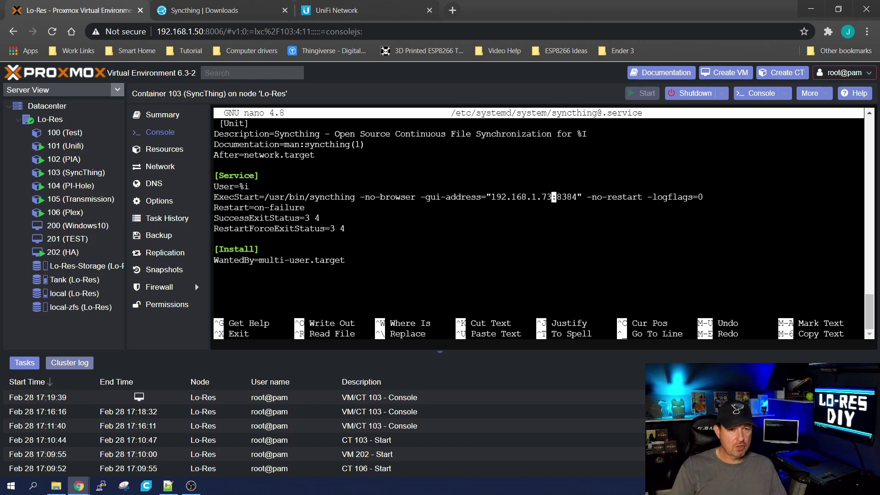
key("ctrl+x")
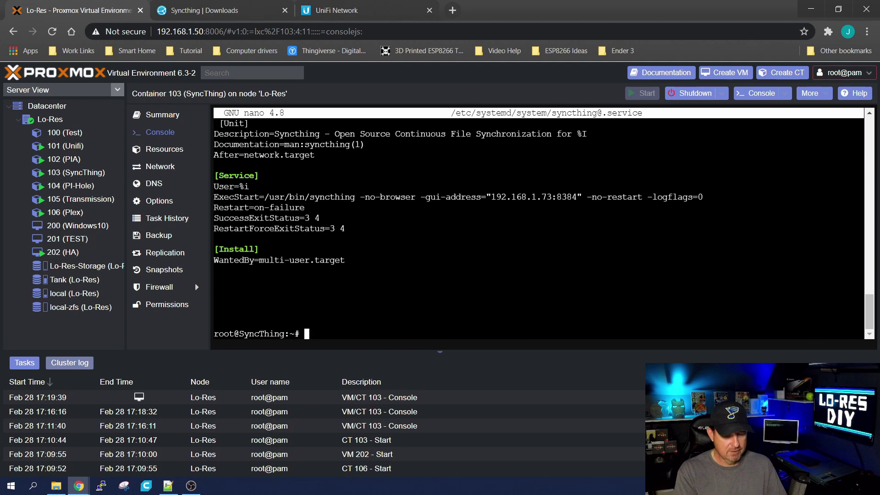
type("y")
key("Return")
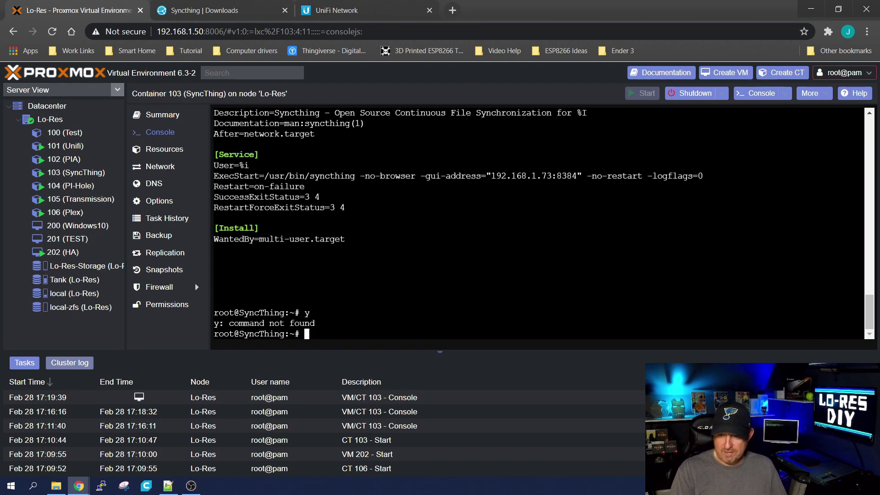
key("alt+Tab")
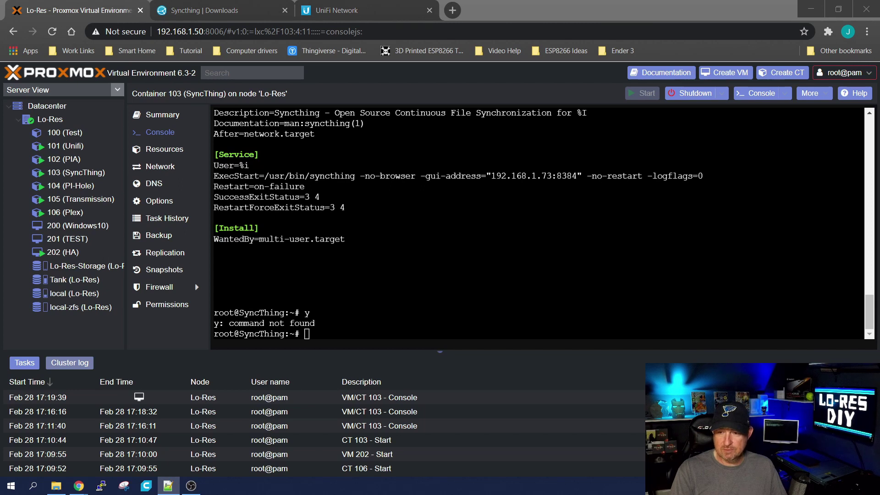
right_click(522, 261)
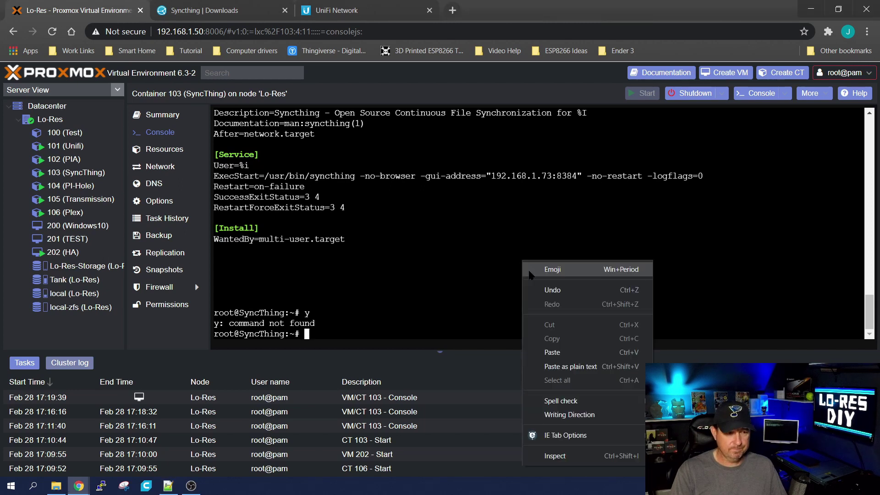
left_click(548, 351)
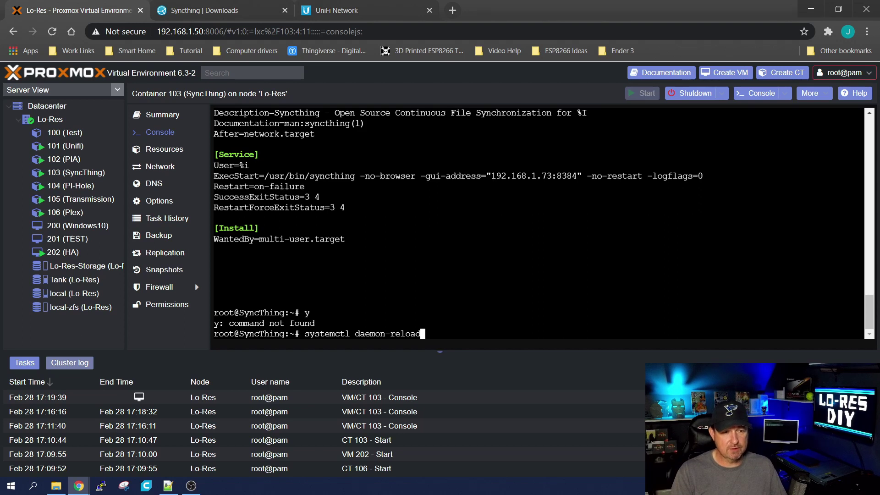
key("Return")
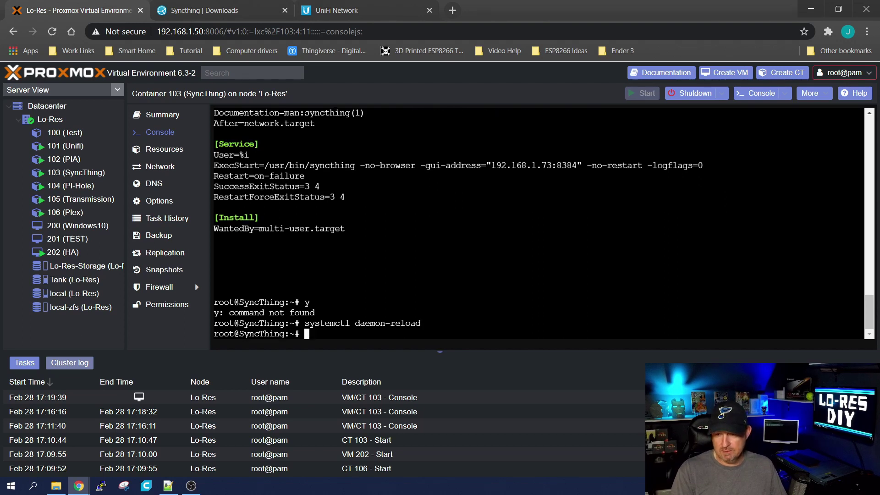
key("alt+Tab")
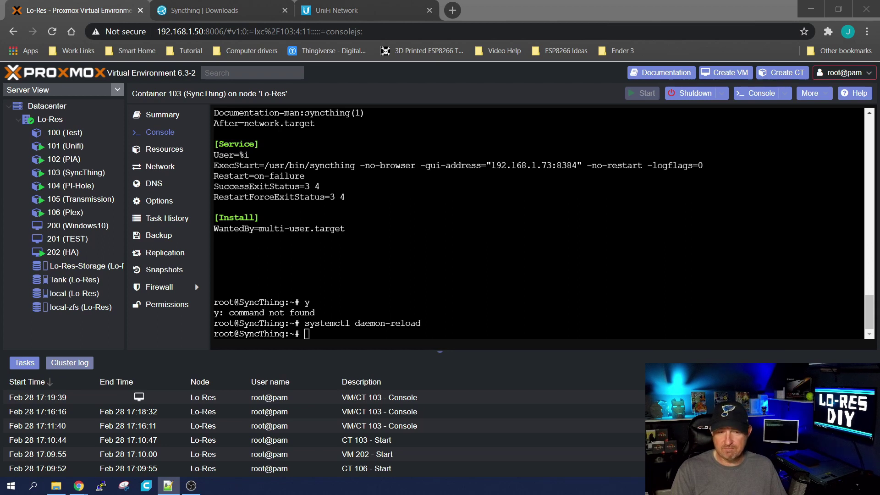
right_click(315, 300)
left_click(334, 187)
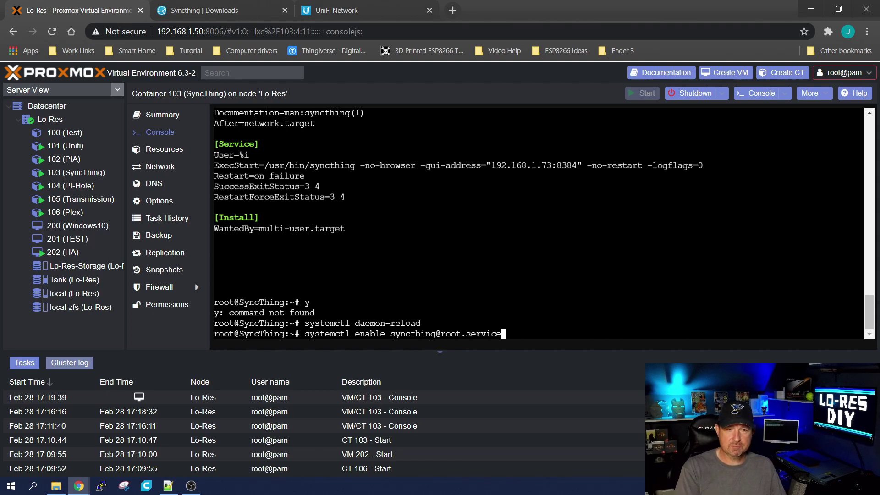
key("Return")
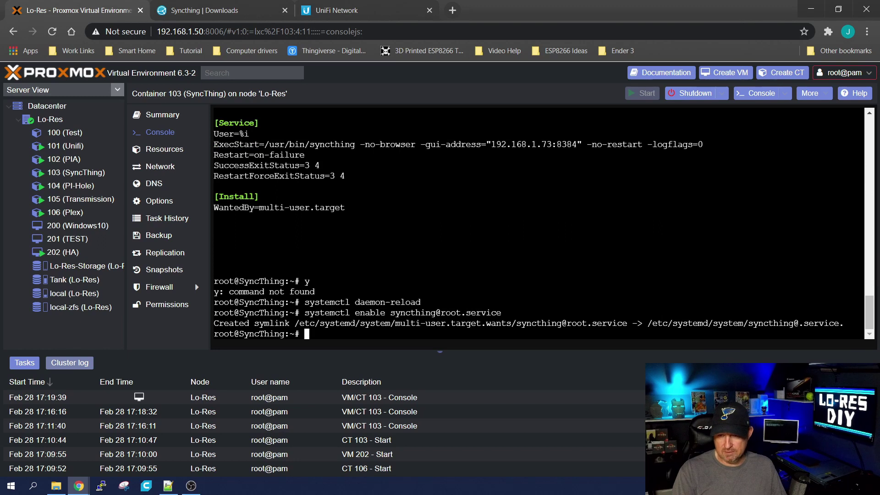
Reboot the container and log back in as root
key("alt+Tab")
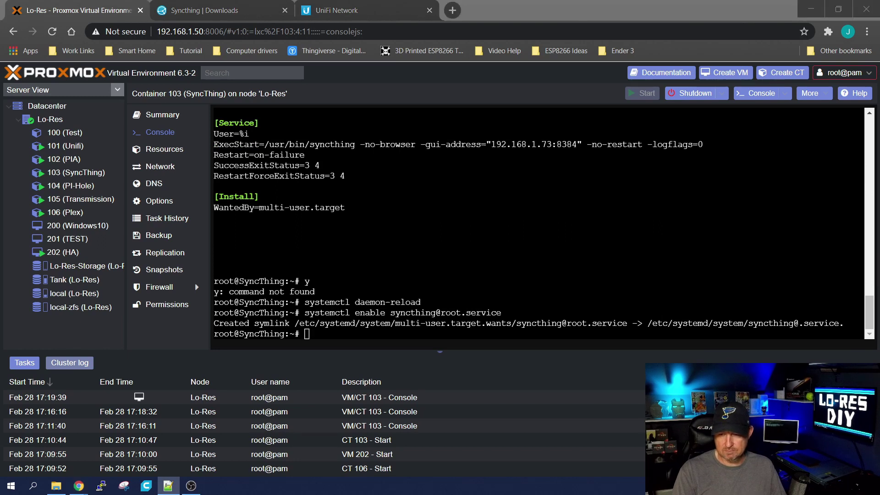
key("alt+Tab")
type("reboot")
key("Return")
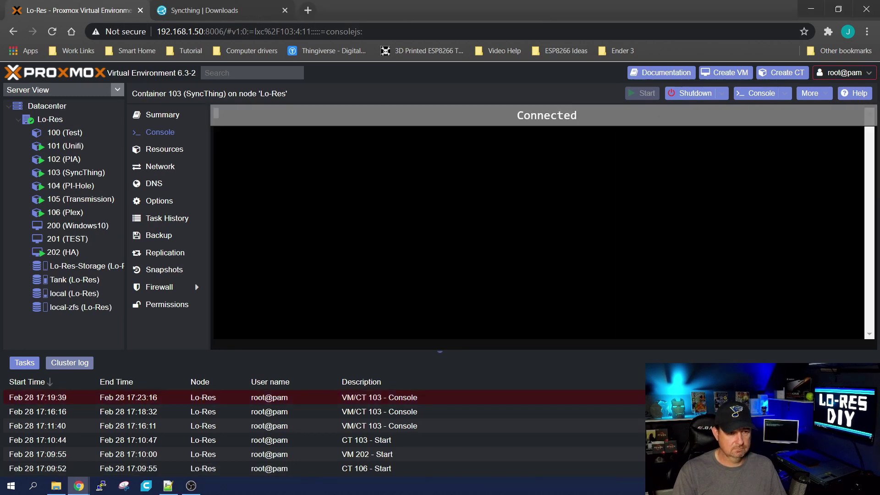
type("root")
key("Return")
key("Return")
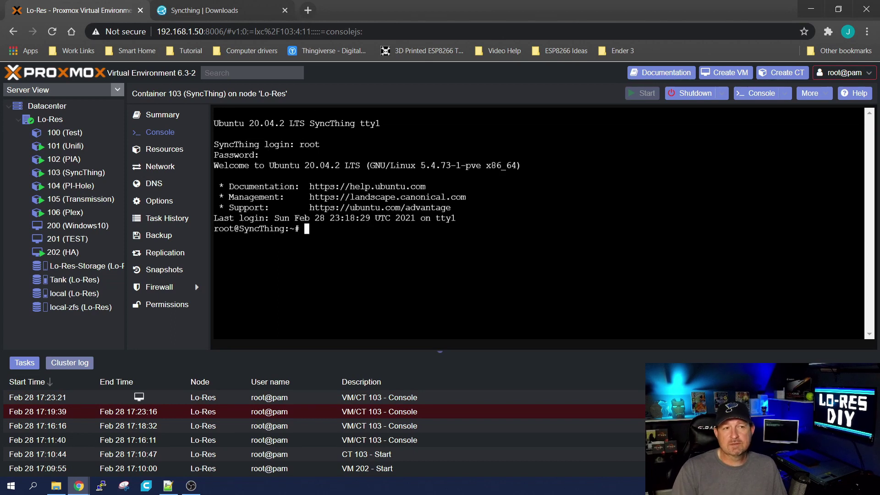
Load the Syncthing web GUI at 192.168.1.73:8384 in a new Chrome tab
left_click(308, 10)
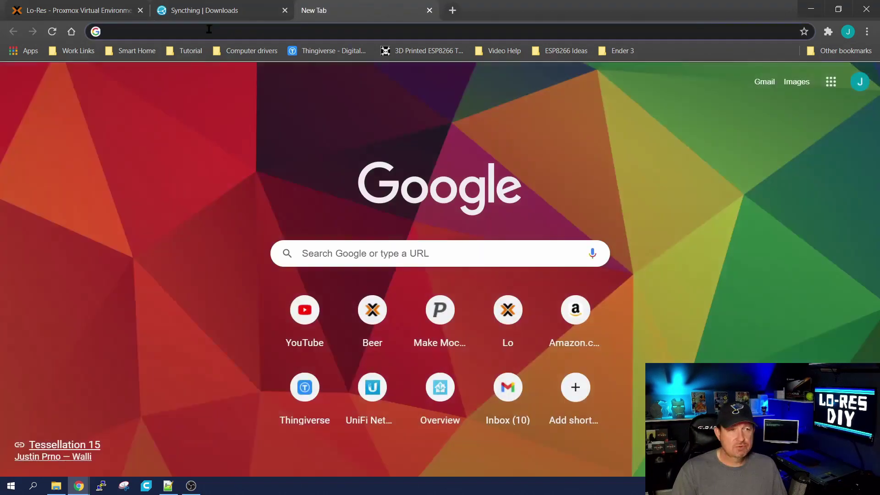
left_click(209, 29)
type("192.1")
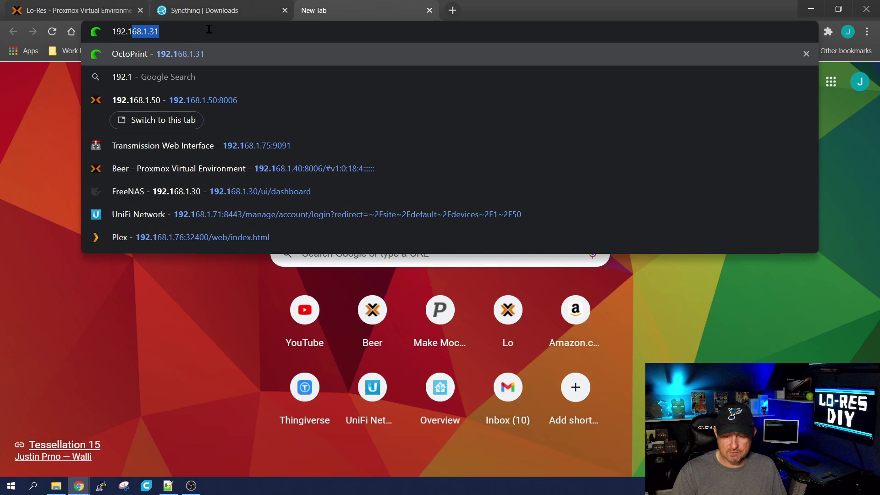
type("68.1.73")
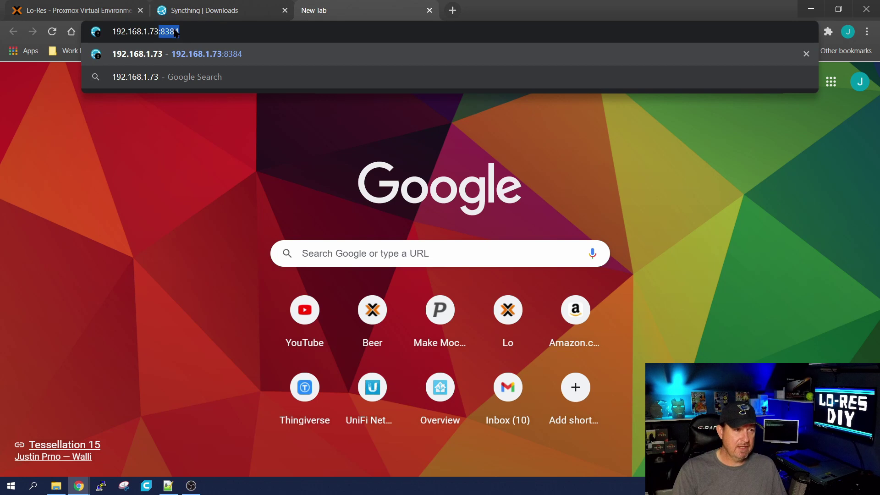
key("Return")
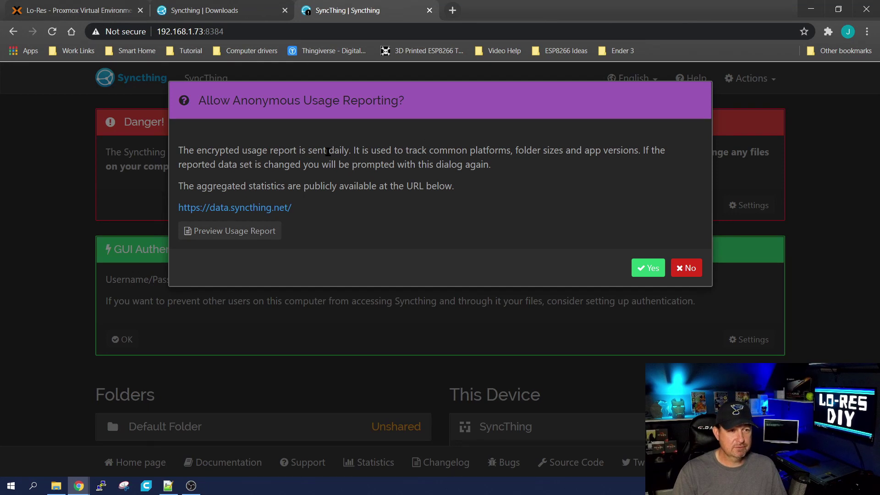
Decline anonymous usage reporting and go to the GUI section of Syncthing Settings
left_click(691, 270)
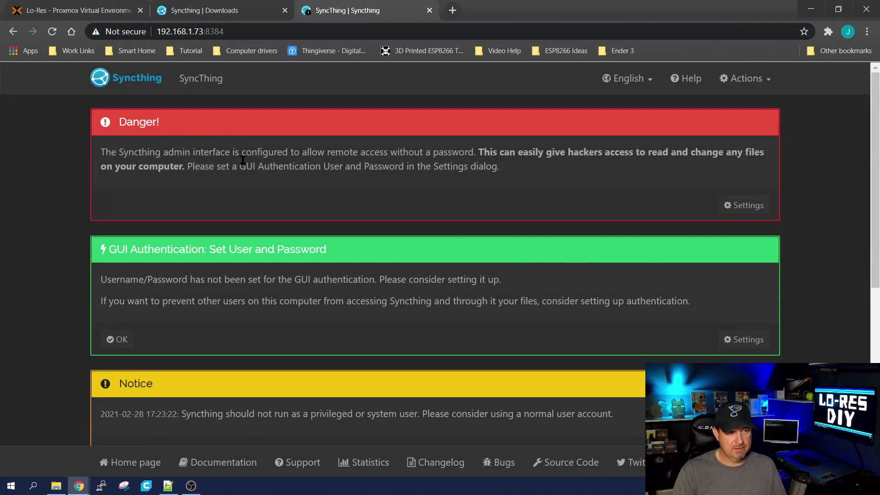
left_click(749, 205)
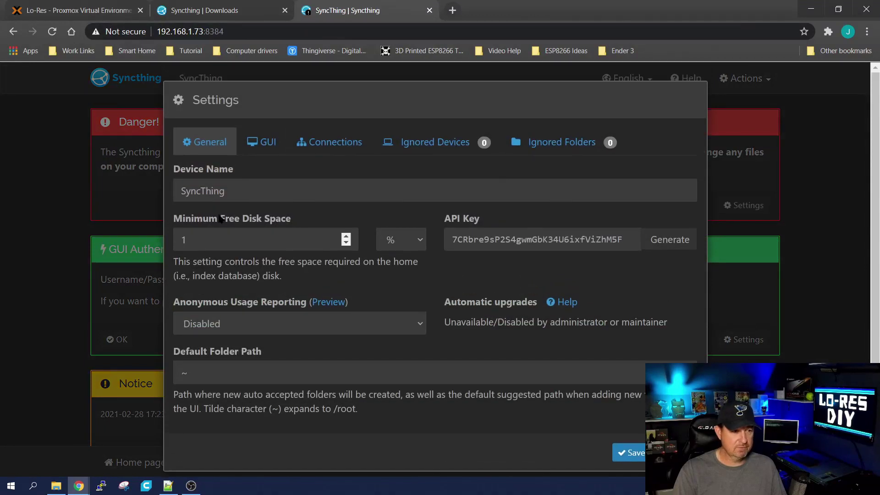
left_click(322, 142)
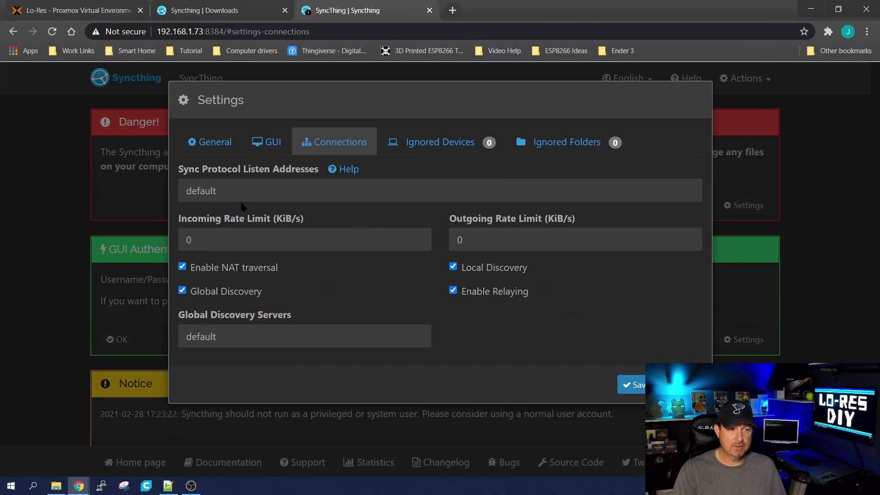
left_click(269, 142)
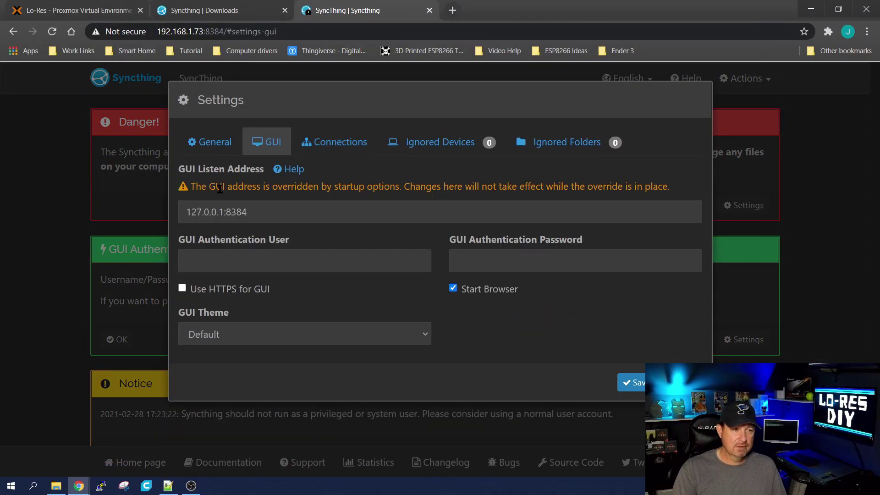
Set a GUI authentication username and password and save the settings
left_click(227, 266)
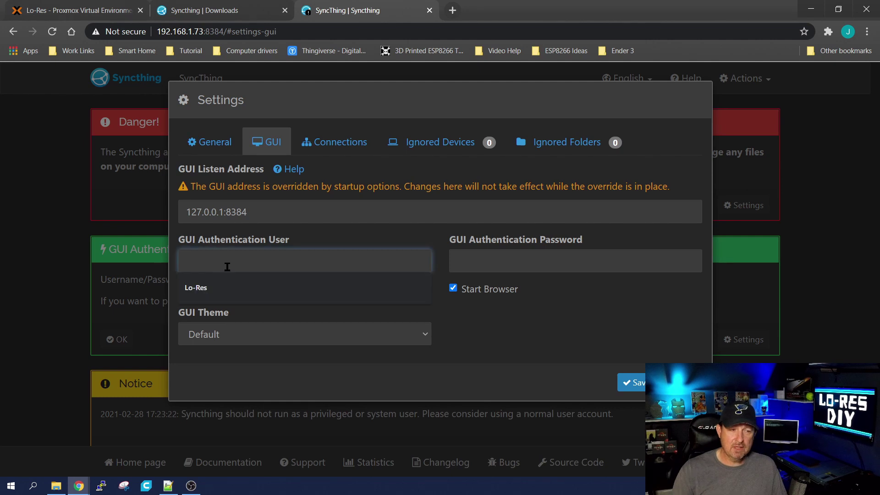
left_click(211, 287)
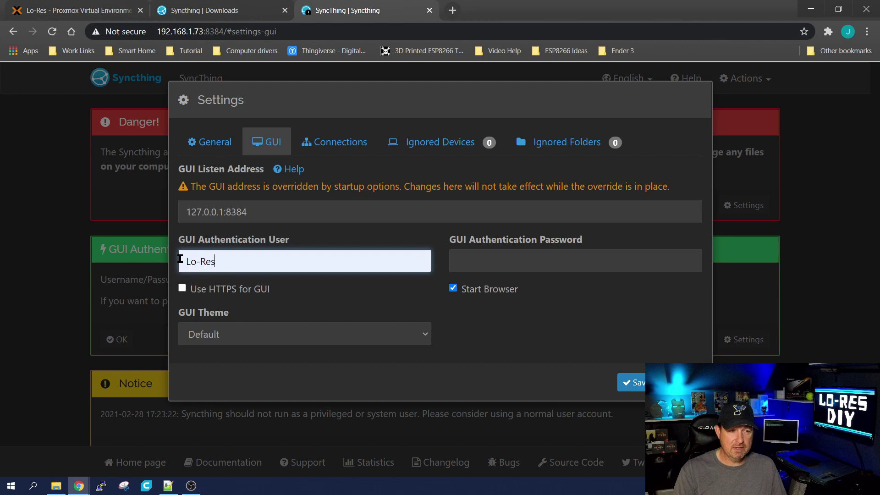
left_click(486, 262)
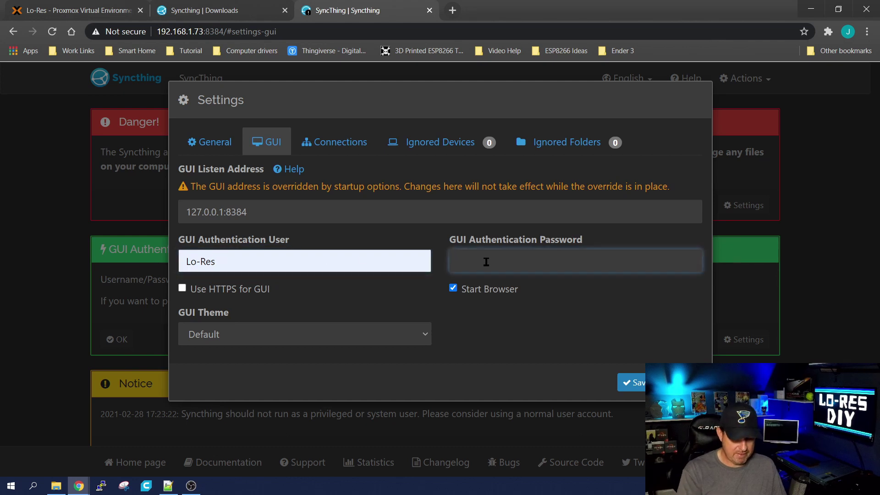
type("•••••••")
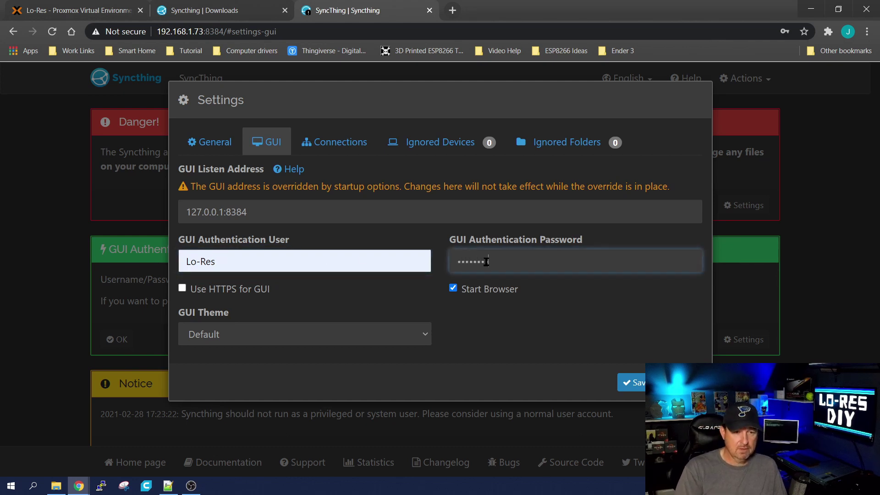
type("••")
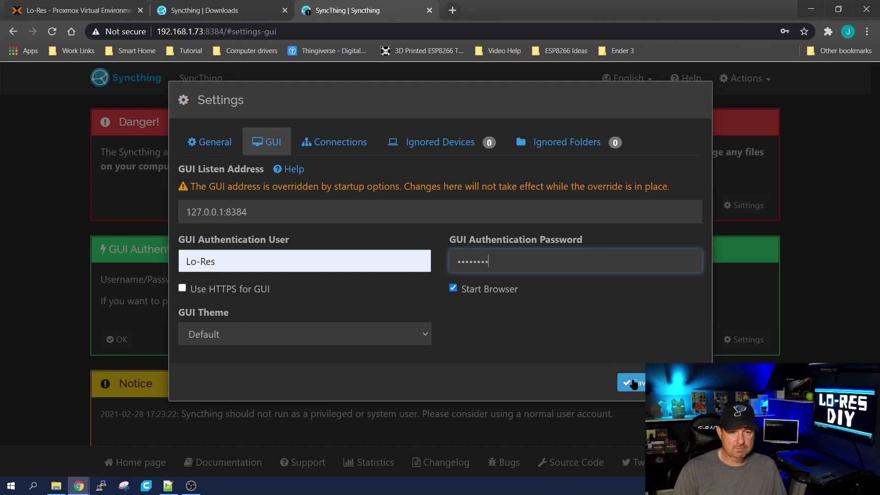
left_click(632, 383)
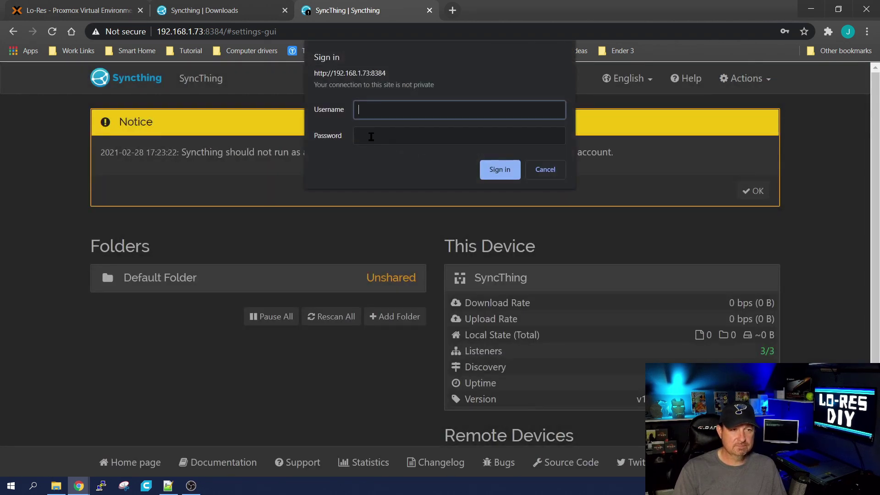
Sign in with the new username and password and dismiss the privileged-user notice
type("Lo")
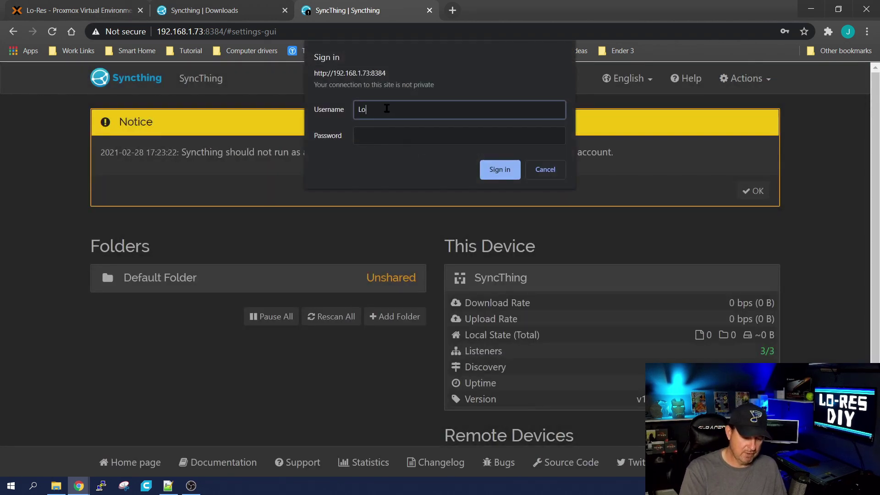
type("-Res")
key("Tab")
type("********")
key("Return")
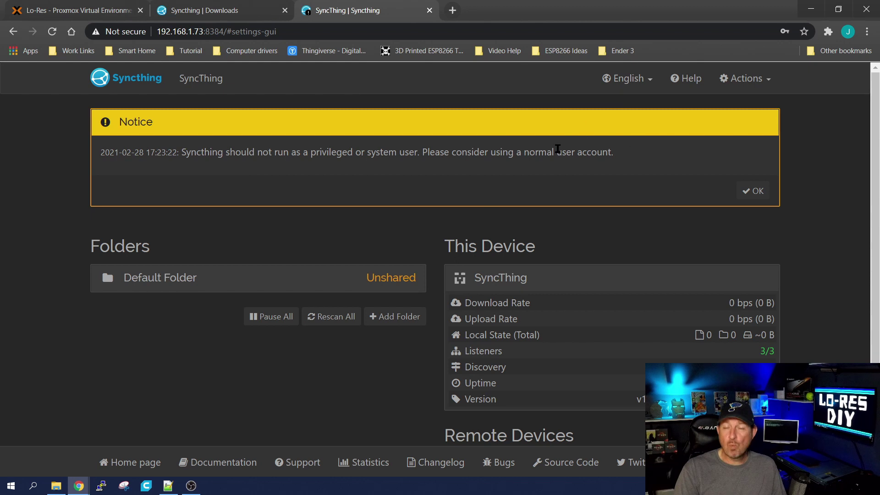
left_click(754, 191)
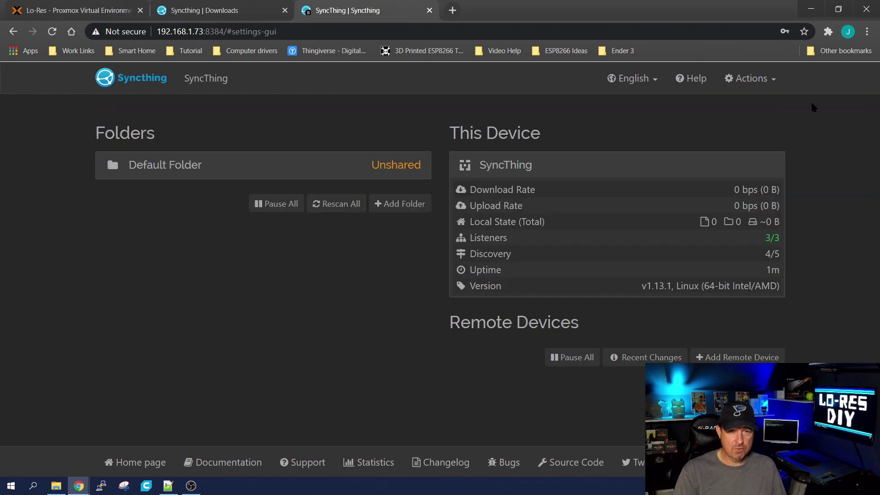
left_click(751, 79)
left_click(847, 160)
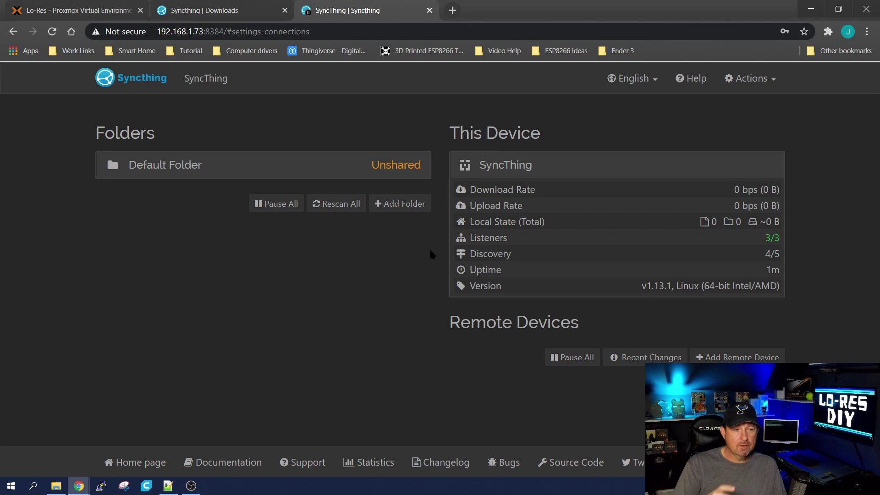
Download the 64-bit Windows Syncthing build and extract syncthing-windows-amd64-v1.13.1.zip into Downloads
left_click(197, 9)
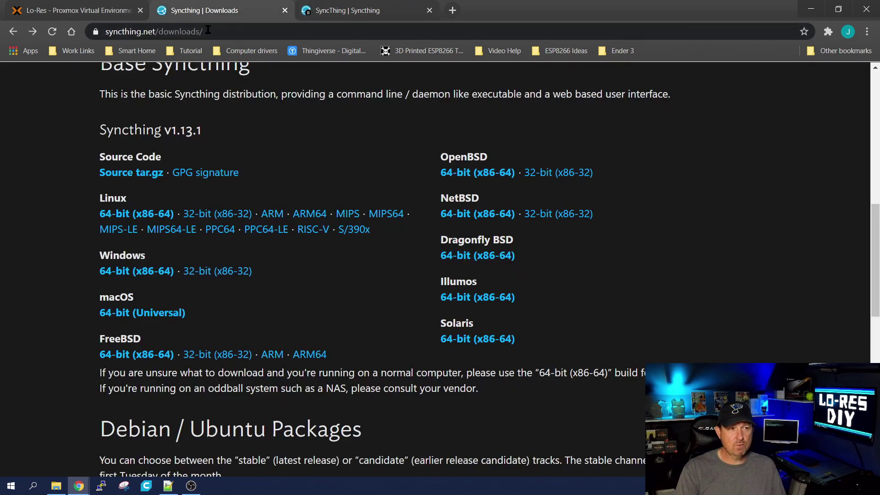
left_click(123, 273)
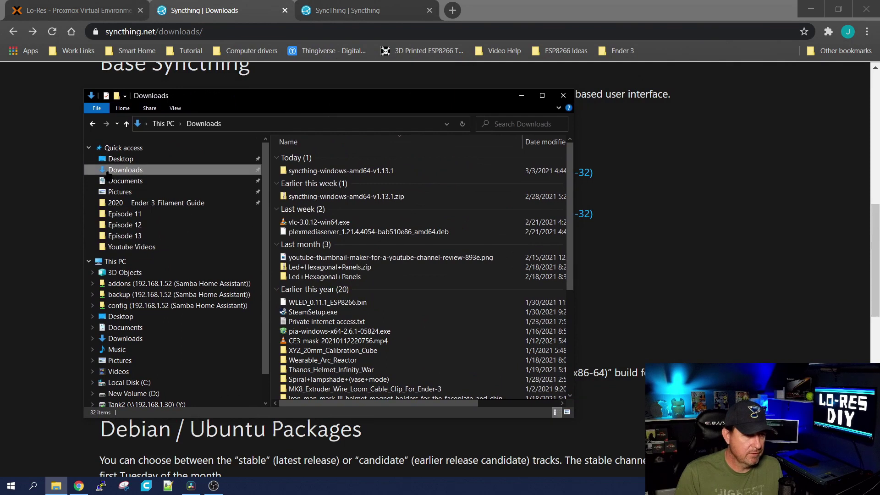
right_click(304, 198)
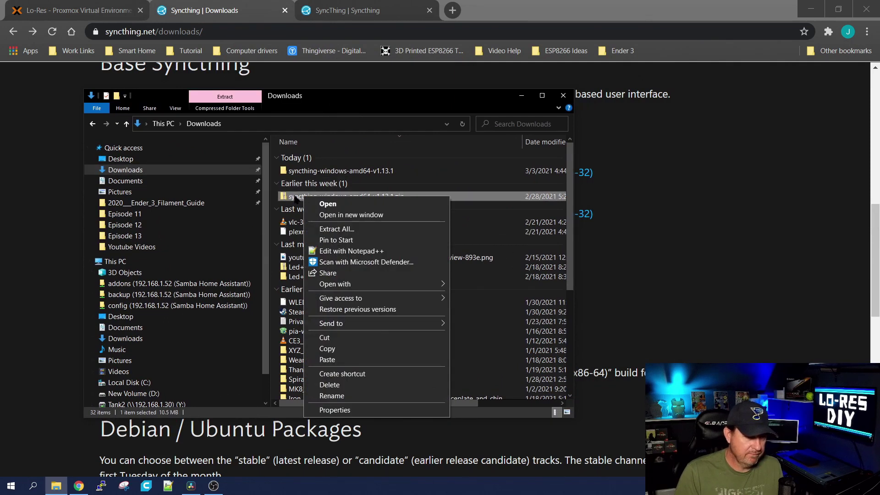
left_click(337, 229)
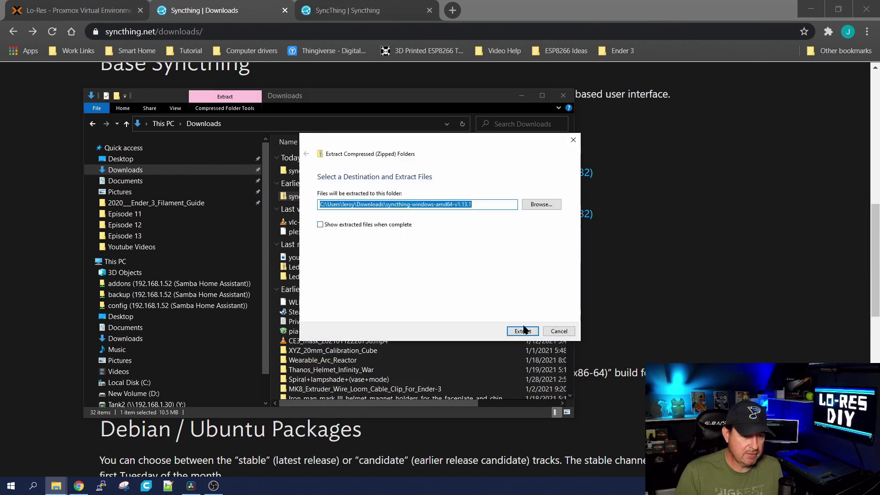
left_click(523, 331)
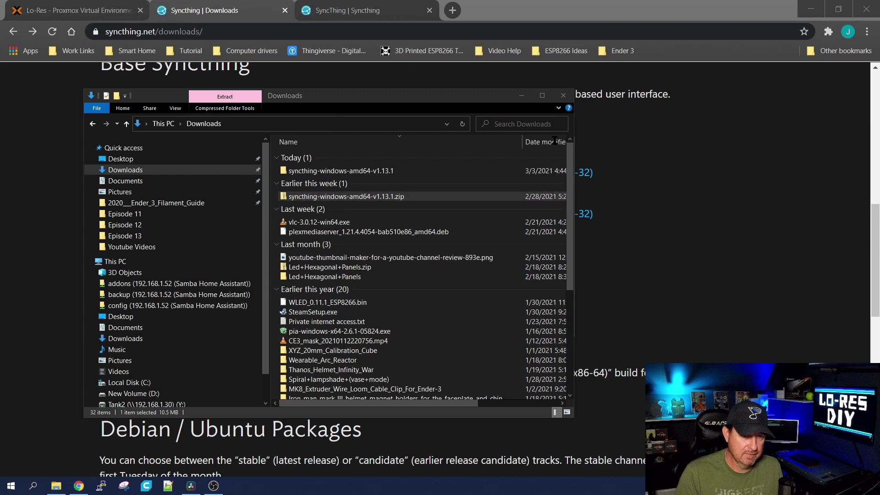
left_click(306, 173)
Copy the inner syncthing-windows-amd64-v1.13.1 folder and browse to C:\Program Files
double_click(353, 171)
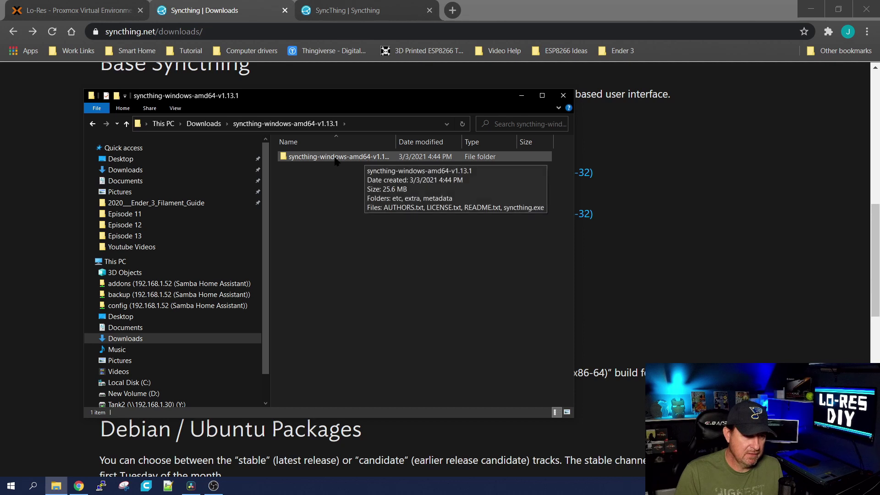
right_click(335, 157)
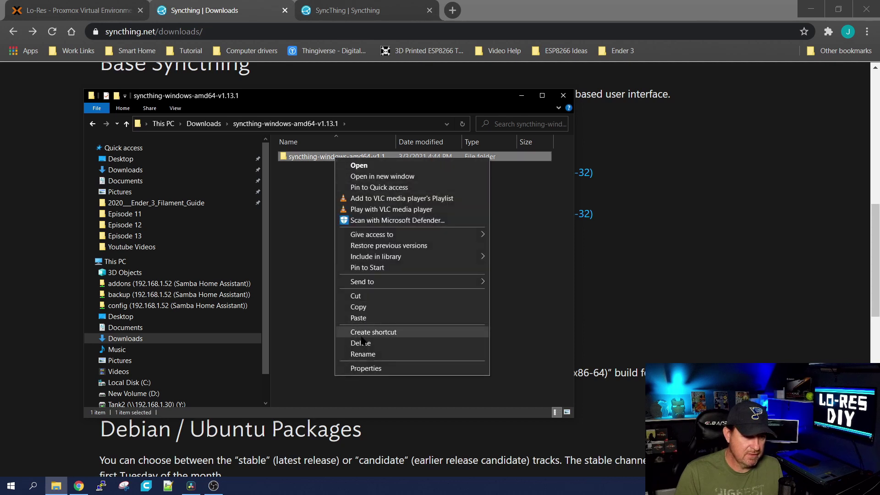
left_click(358, 307)
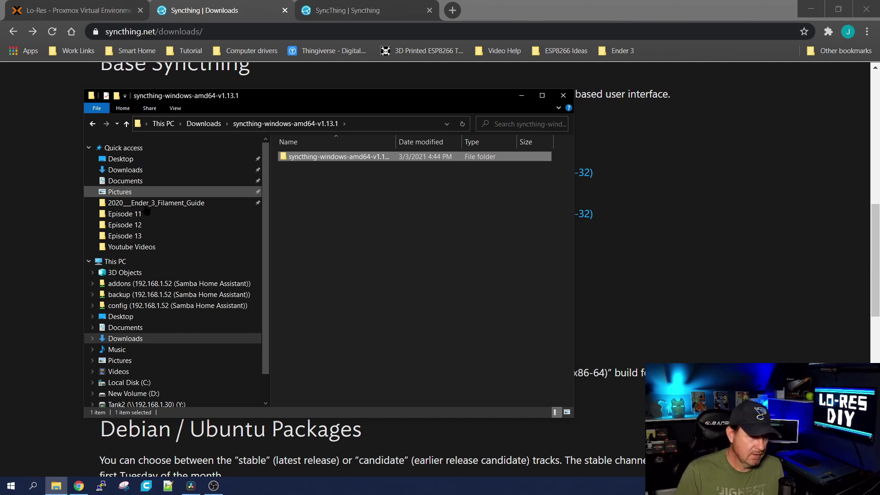
left_click(138, 383)
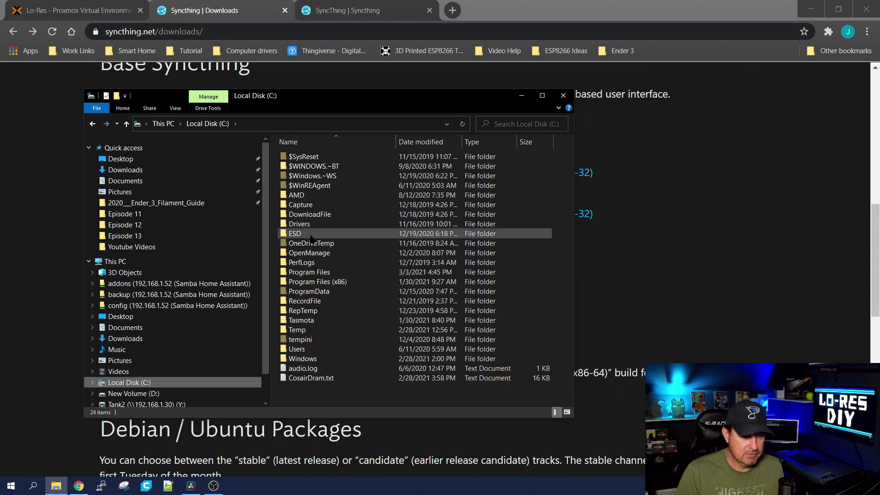
double_click(318, 272)
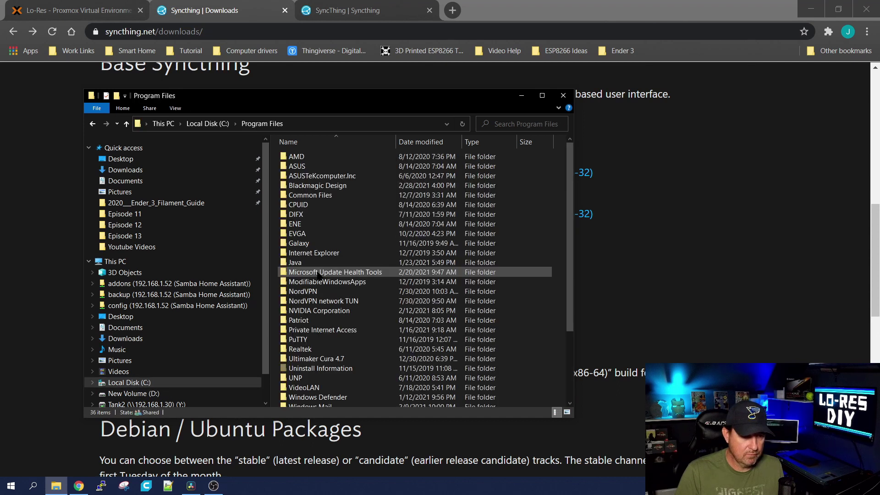
Paste the folder into Program Files with administrator permission, open it, and copy syncthing.exe
right_click(520, 261)
left_click(545, 328)
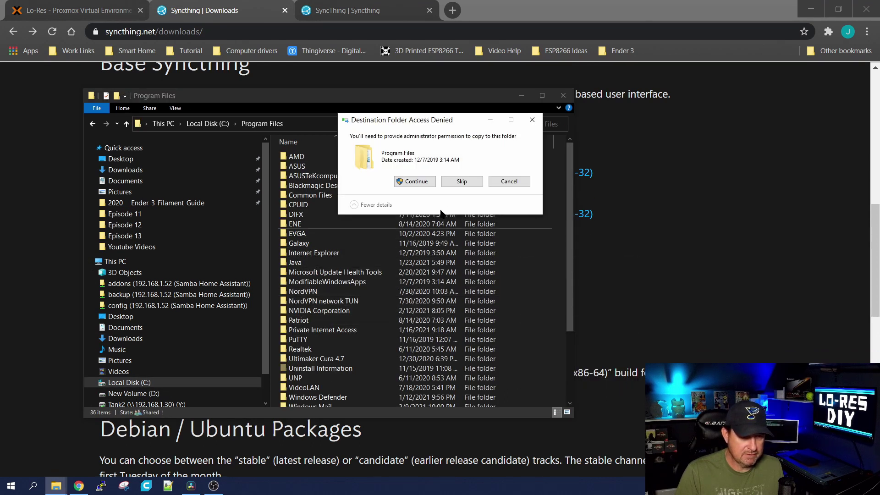
left_click(414, 180)
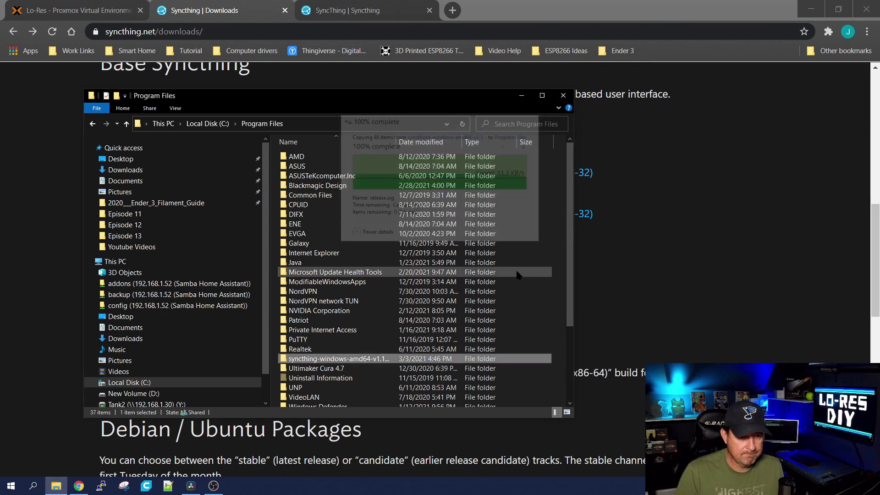
double_click(344, 360)
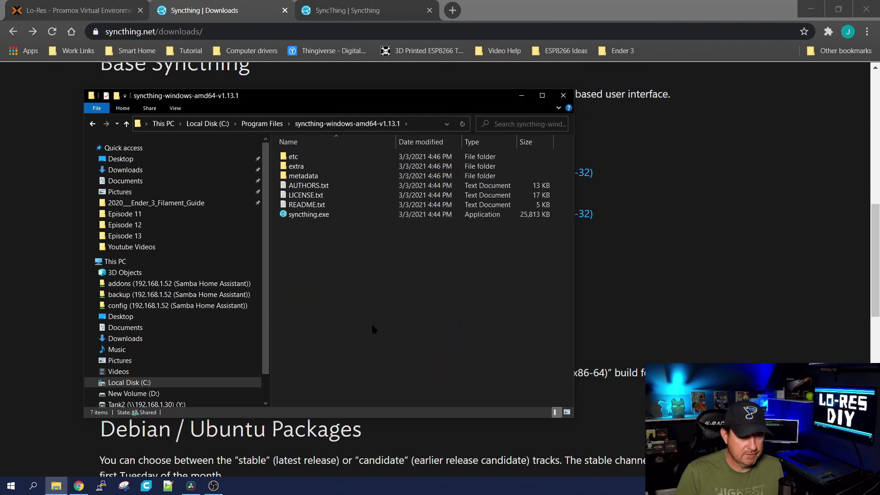
right_click(304, 219)
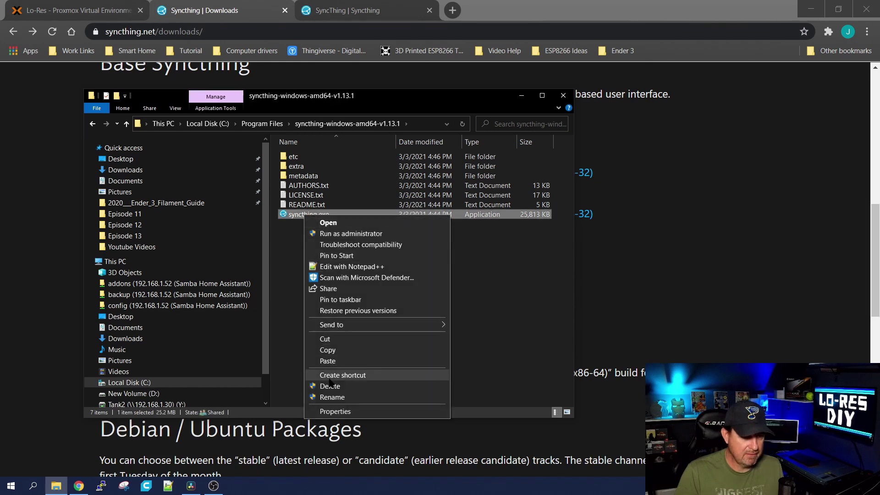
Copy syncthing.exe and open the Windows Startup folder through Run with shell:startup
left_click(327, 349)
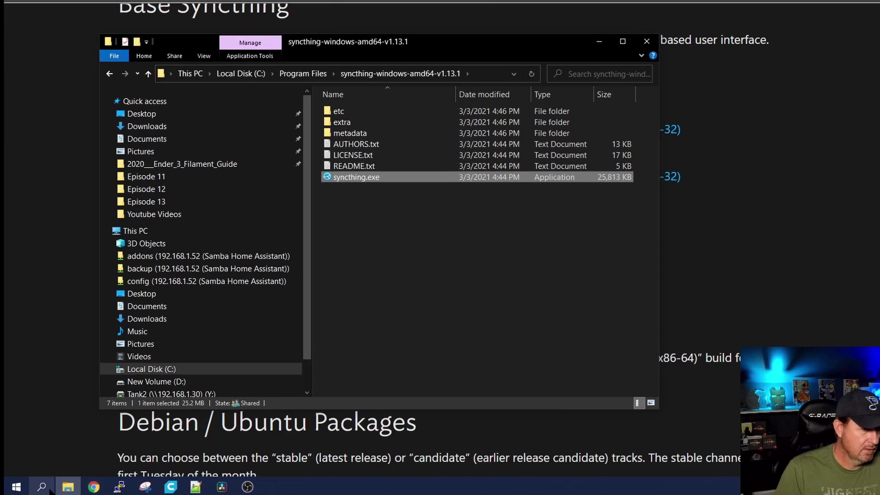
left_click(32, 486)
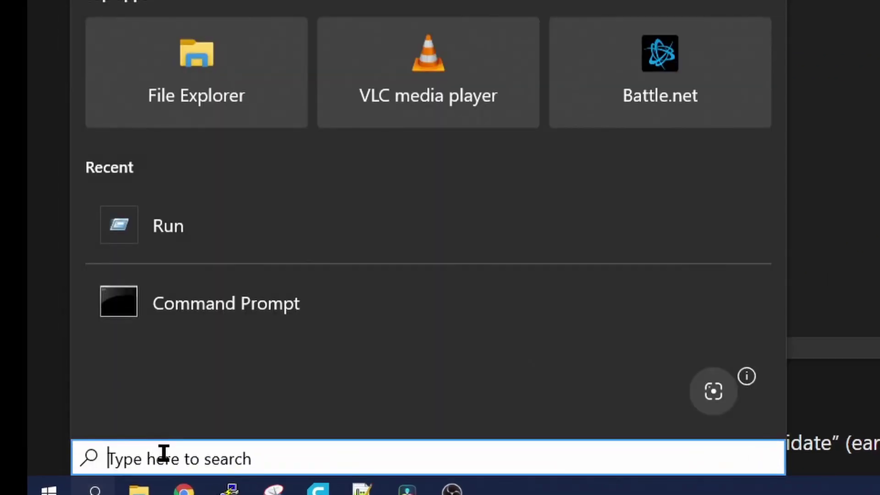
type("run")
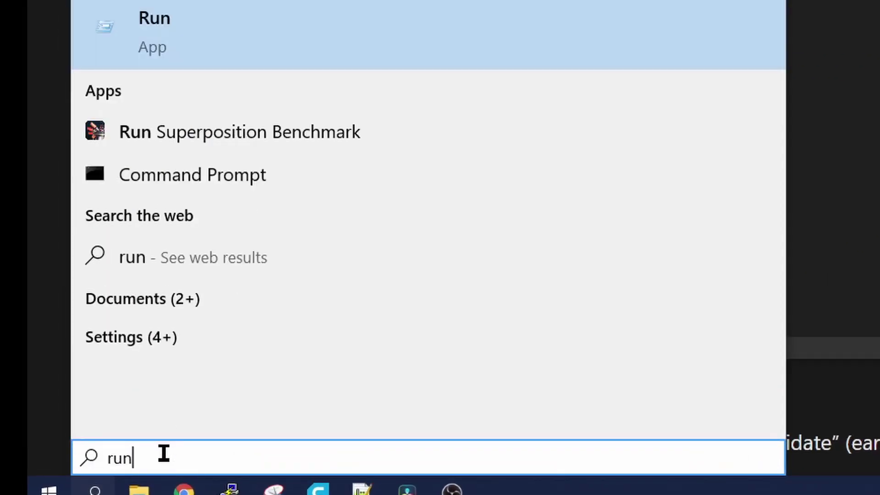
left_click(130, 49)
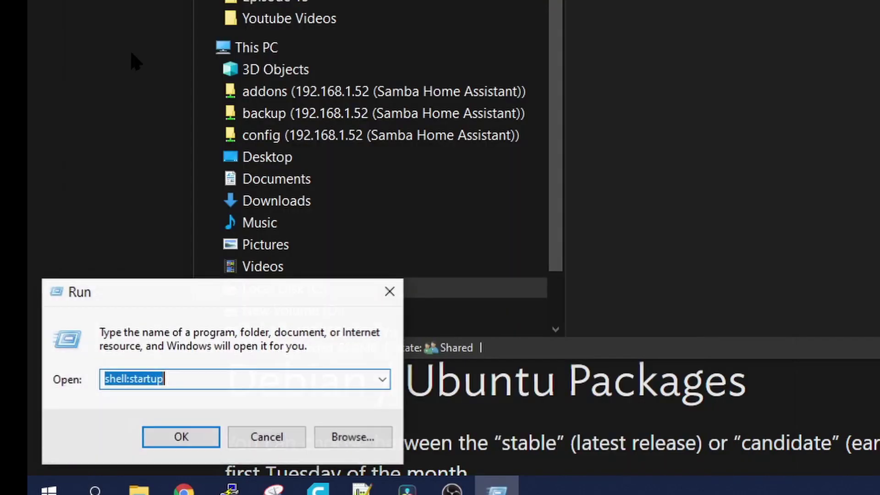
left_click(191, 378)
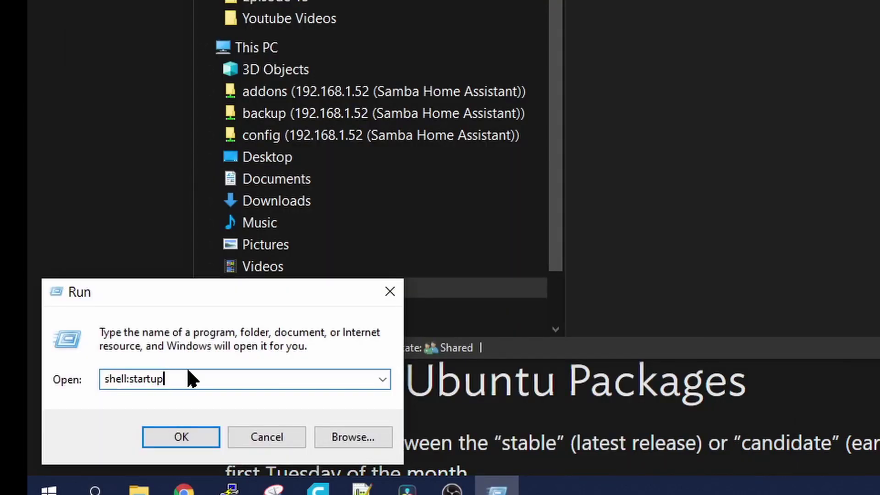
key("BackSpace")
key("BackSpace")
key("BackSpace")
key("BackSpace")
key("BackSpace")
key("BackSpace")
key("BackSpace")
key("BackSpace")
key("BackSpace")
key("BackSpace")
key("BackSpace")
key("BackSpace")
key("BackSpace")
type("shell")
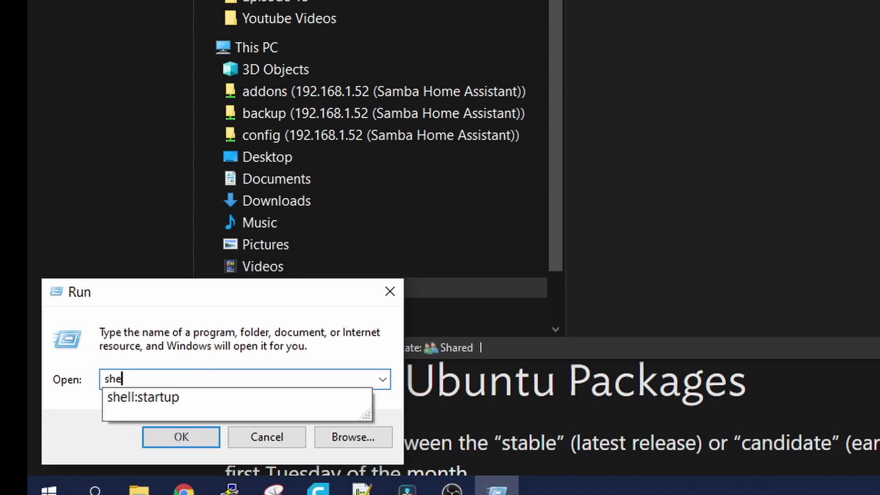
type(":startup")
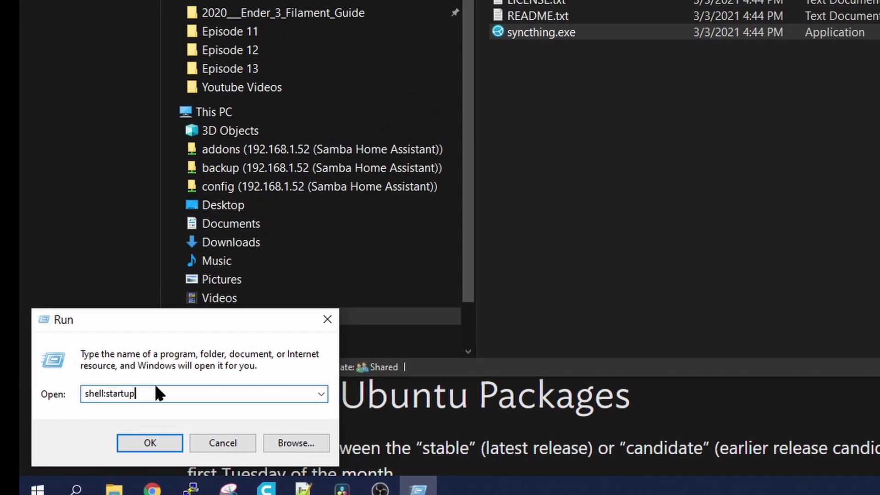
key("Return")
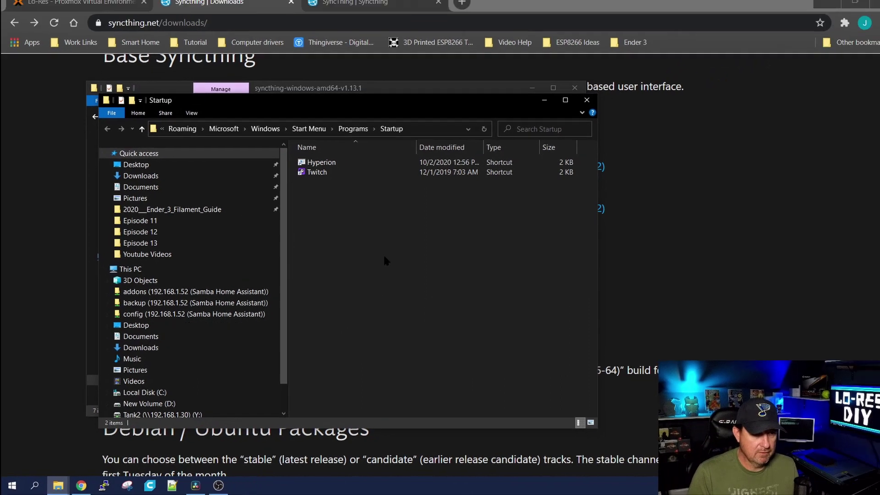
Paste syncthing.exe into the Startup folder and close that window
right_click(377, 253)
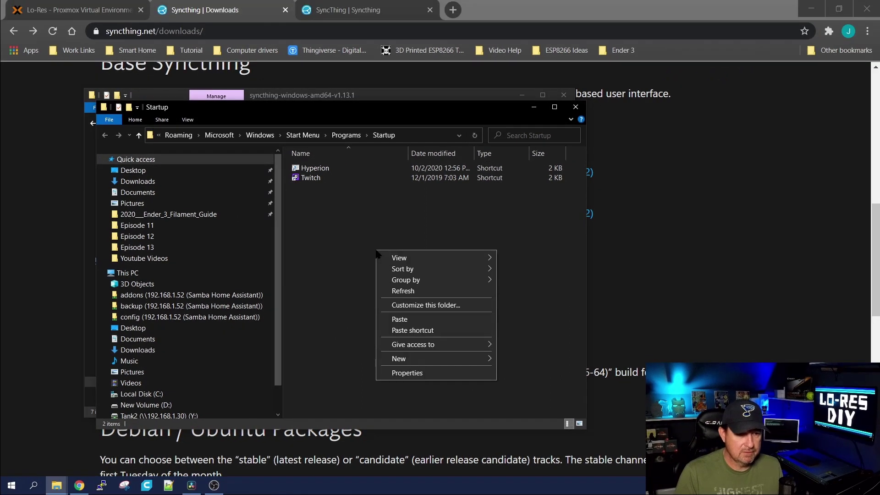
left_click(399, 319)
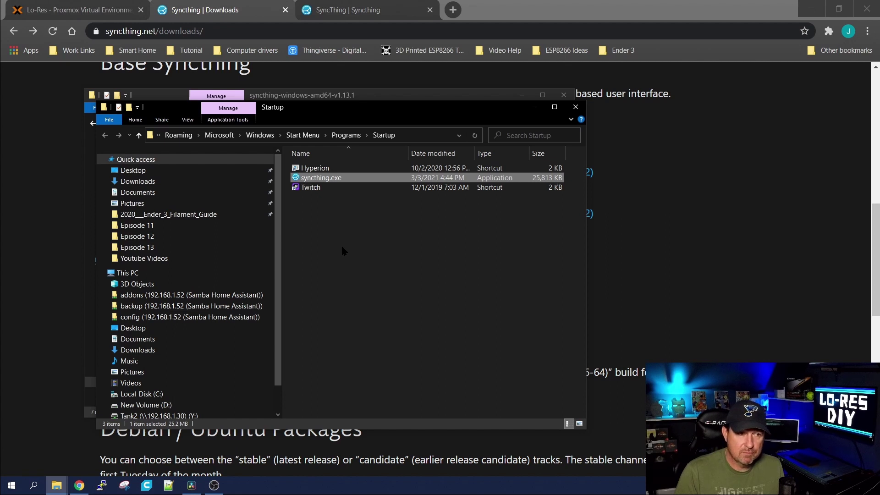
left_click(575, 106)
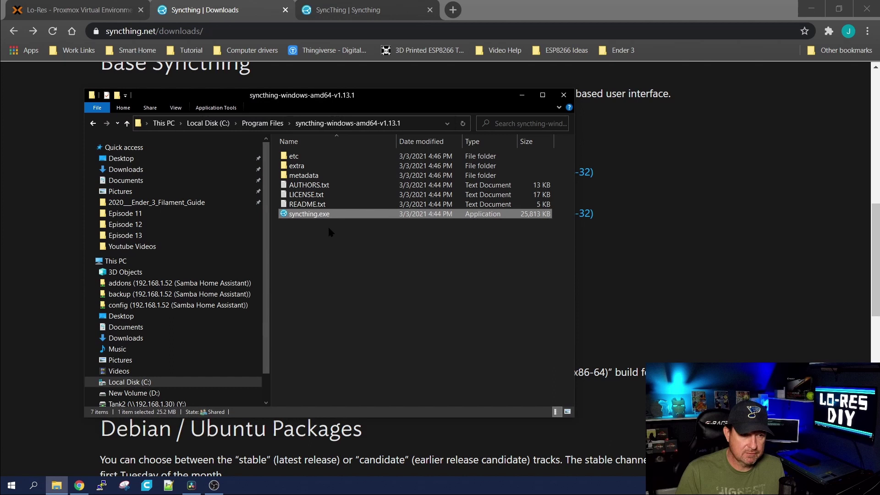
Launch syncthing.exe, close the Program Files window, and begin adding a remote device
double_click(306, 215)
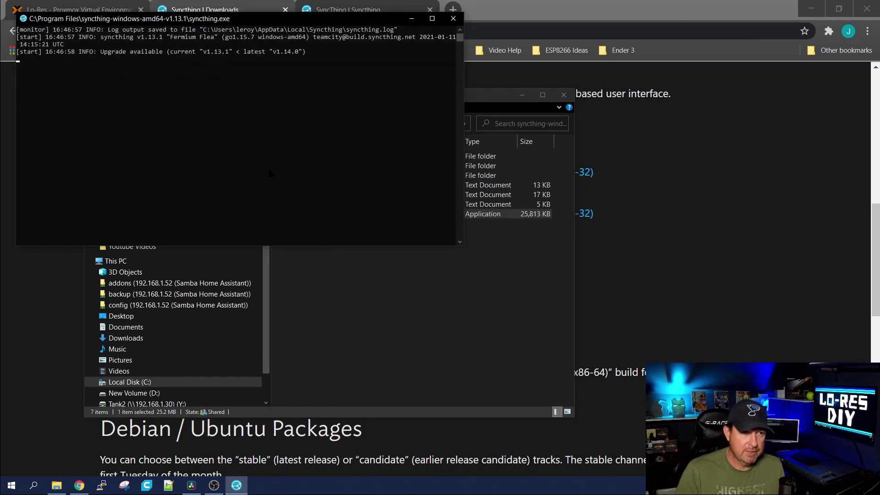
left_click(564, 94)
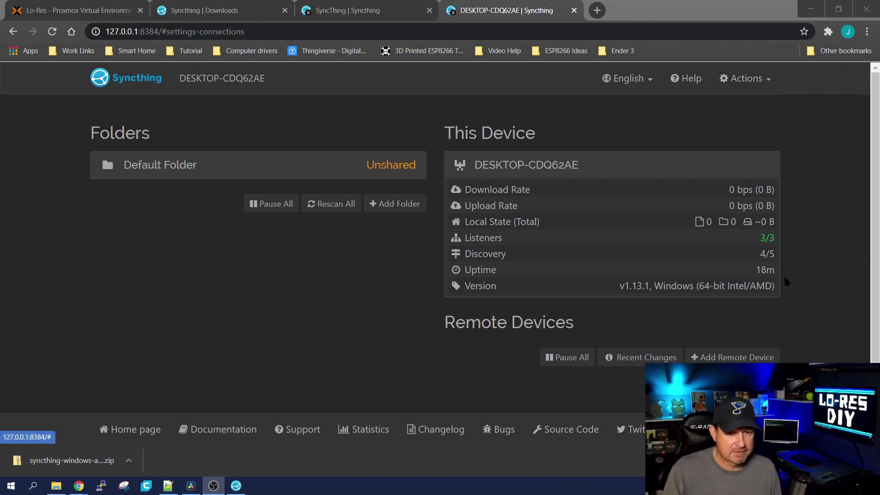
left_click(731, 358)
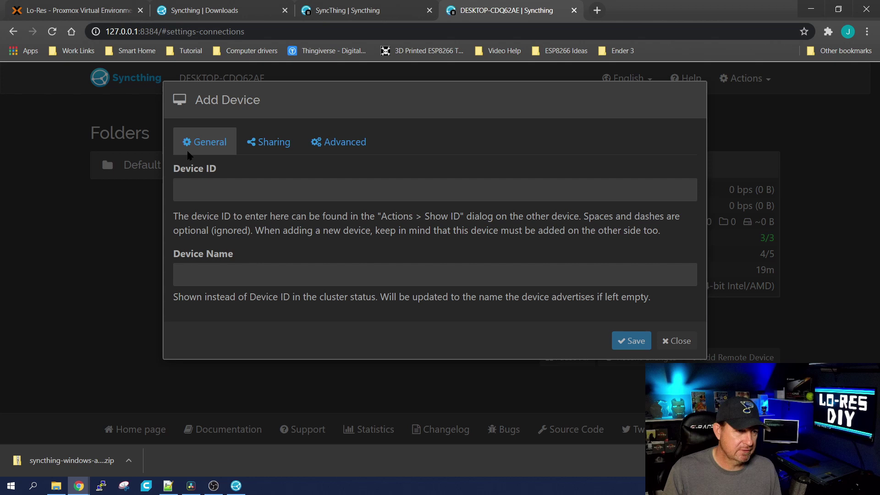
Copy the Proxmox container's Syncthing device ID from its Show ID window
left_click(369, 8)
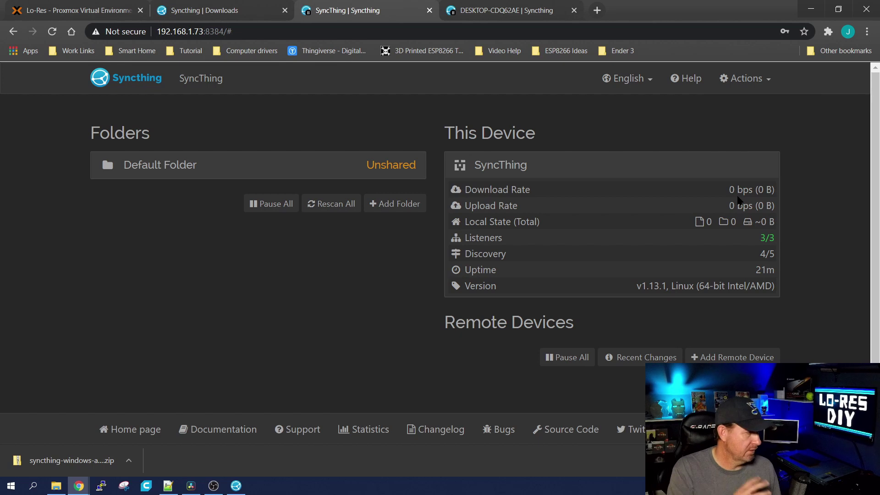
left_click(738, 79)
left_click(706, 123)
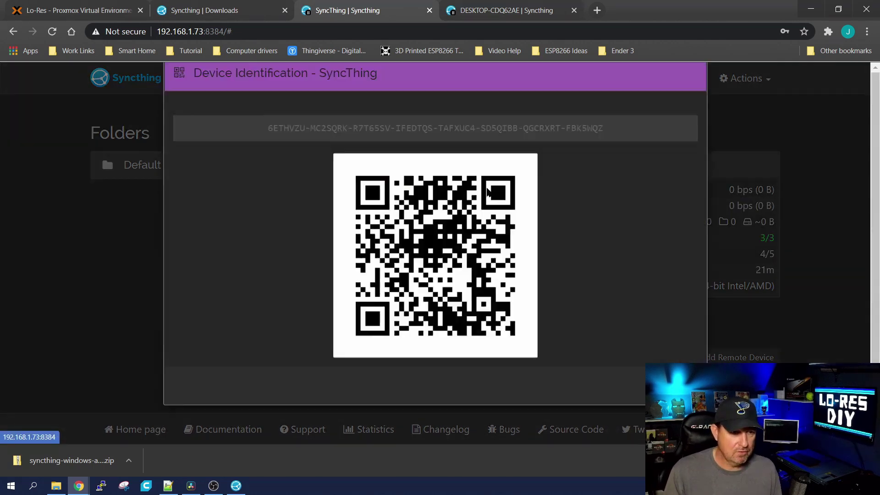
left_click_drag(609, 150, 273, 156)
right_click(272, 155)
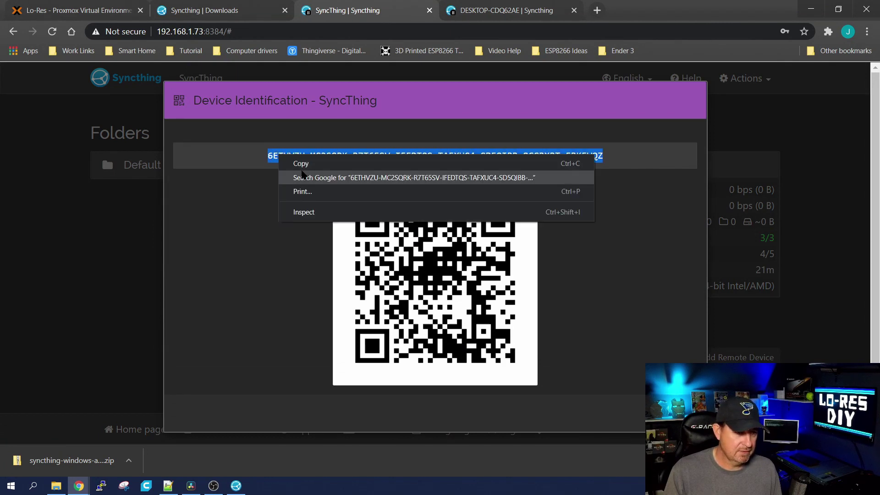
left_click(300, 166)
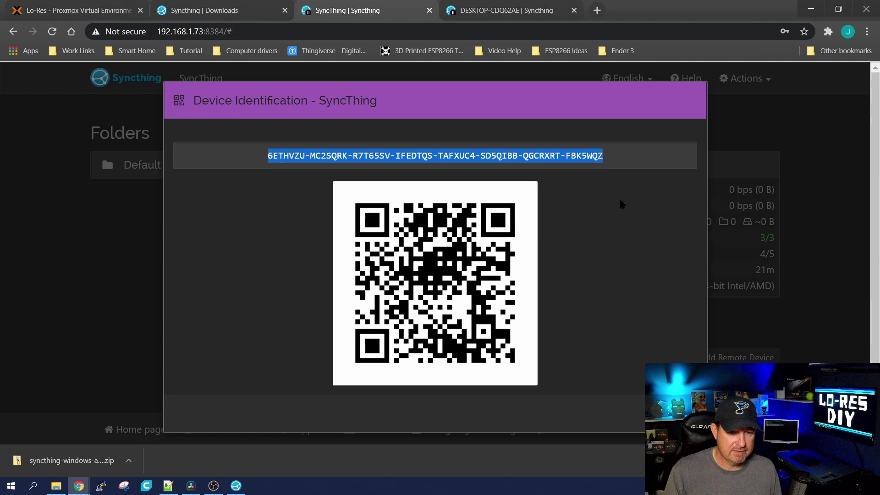
key("Escape")
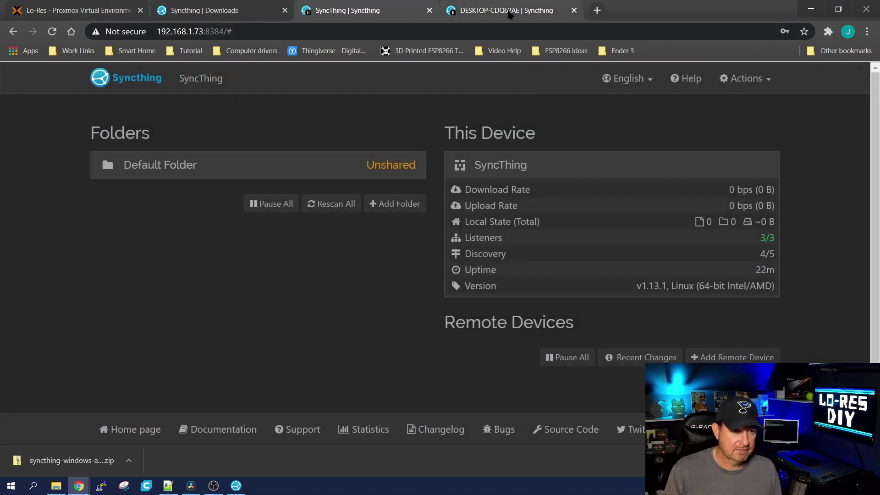
Paste that ID into the desktop's Add Device form, name it 'Proxmox SyncThing', and save
left_click(510, 14)
right_click(246, 192)
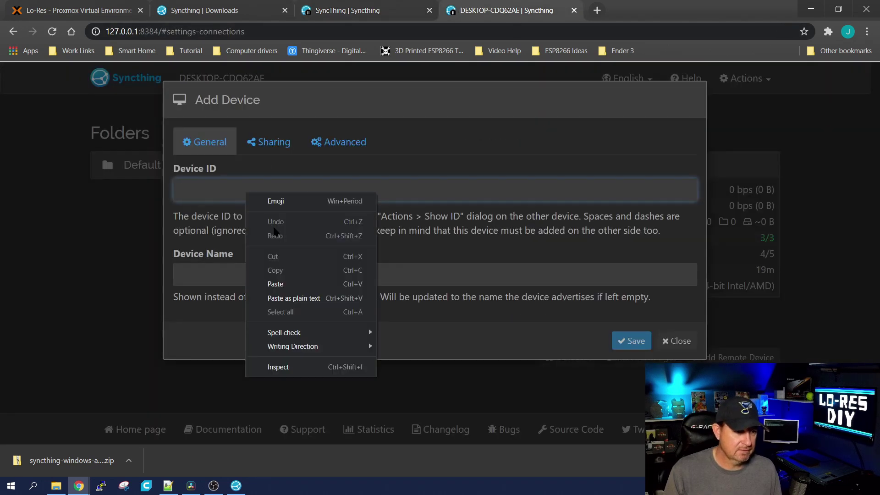
left_click(271, 283)
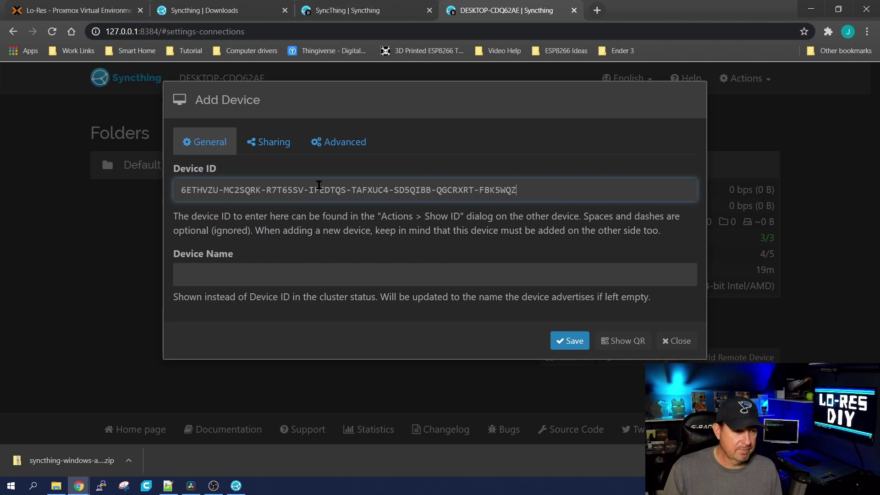
left_click(228, 278)
type("P")
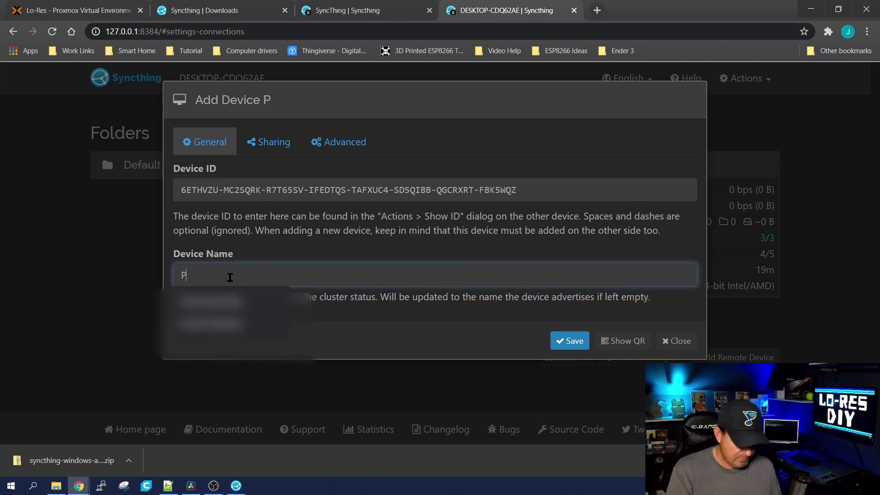
type("roxmox ")
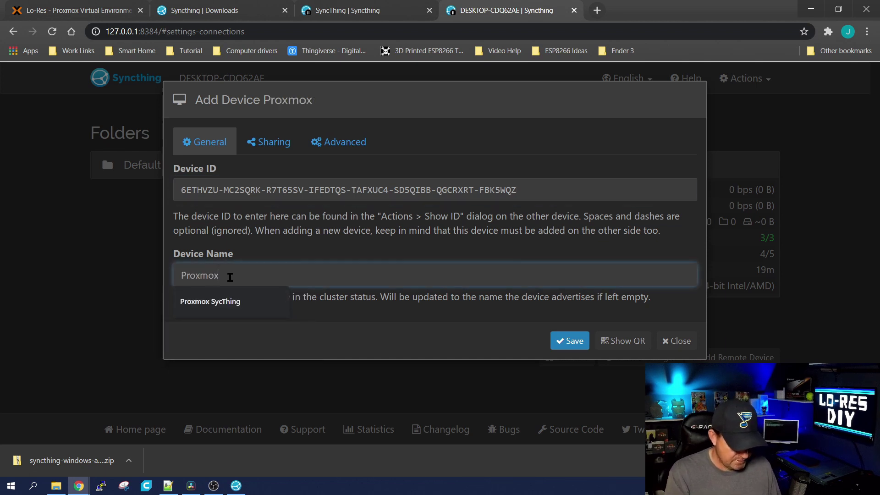
type("Syb")
key("BackSpace")
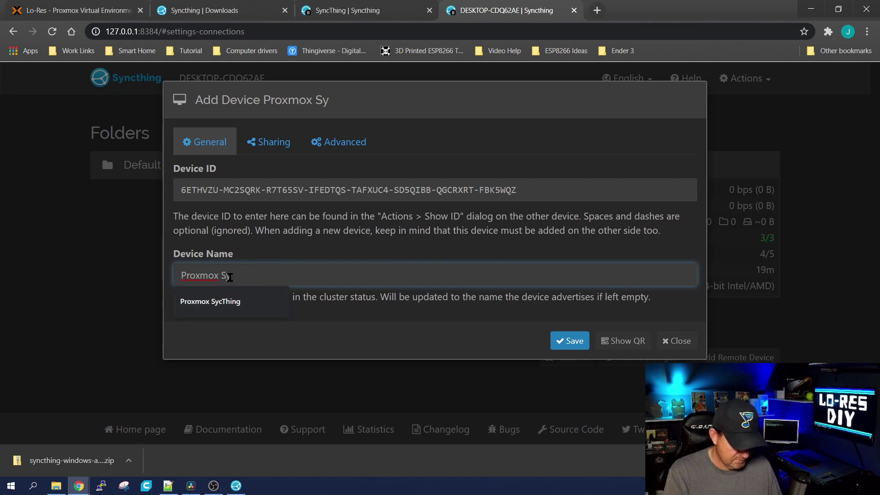
type("ncThing")
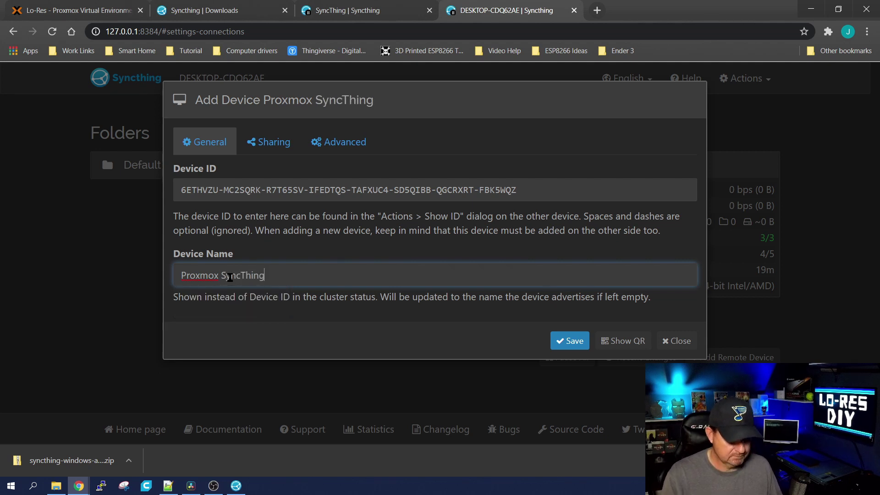
left_click(570, 340)
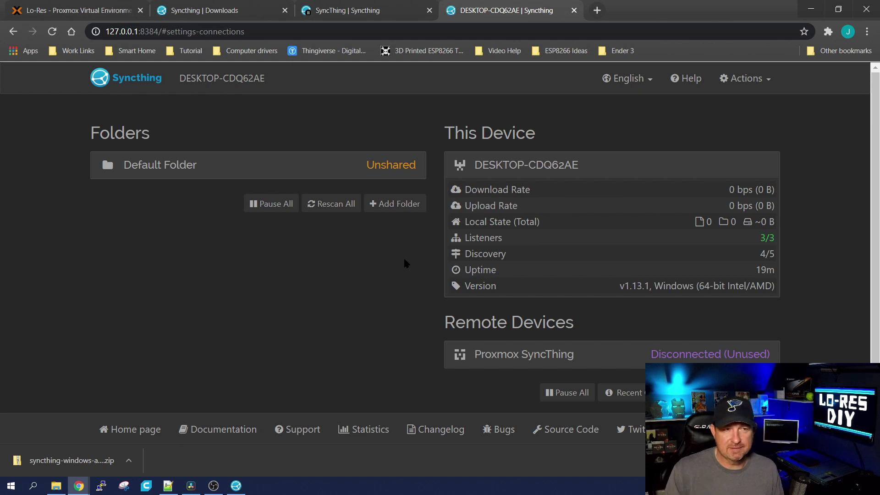
On the container's Syncthing, add the nearby desktop as remote device 'Dexktop SyncThing'
left_click(388, 11)
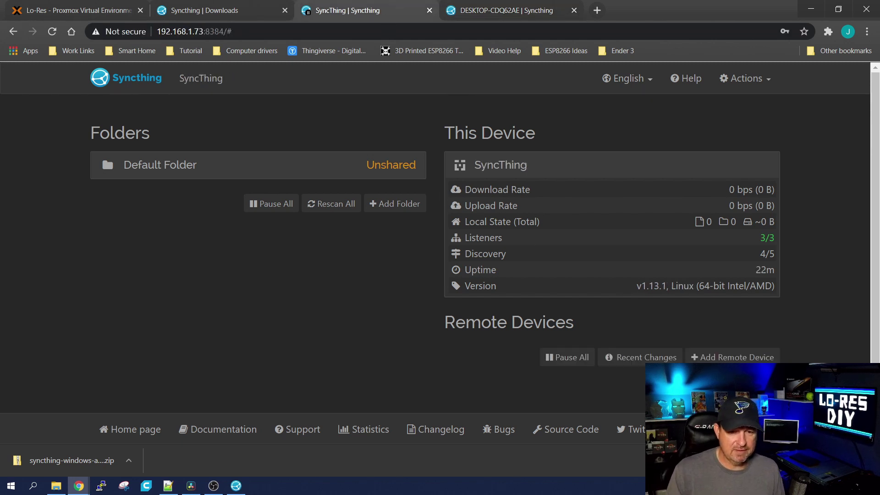
left_click(740, 360)
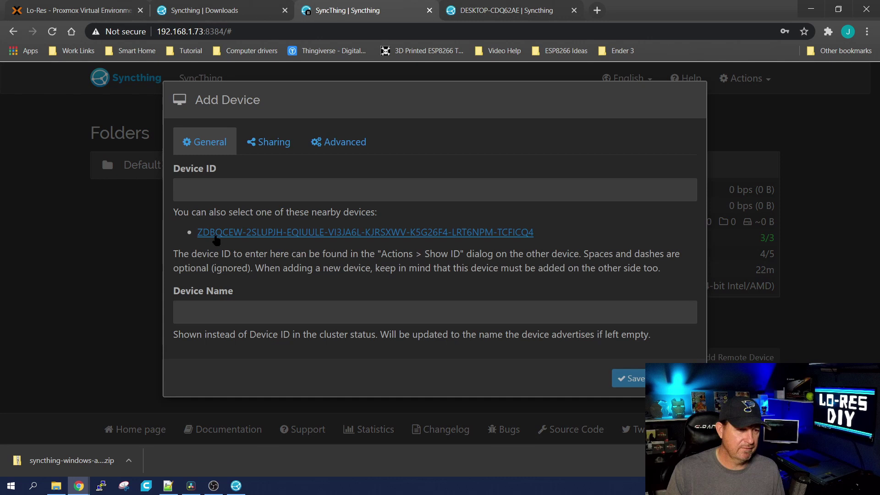
left_click(402, 232)
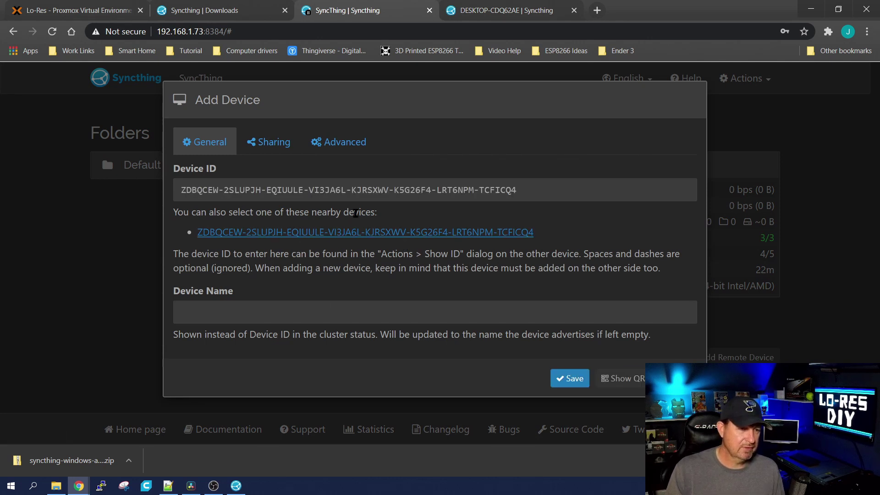
left_click(242, 316)
type("Dexktop")
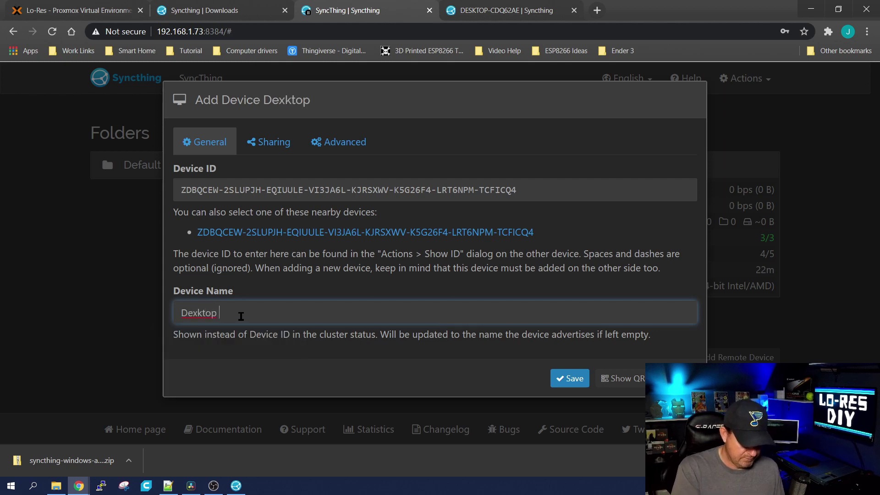
type(" SyncThing")
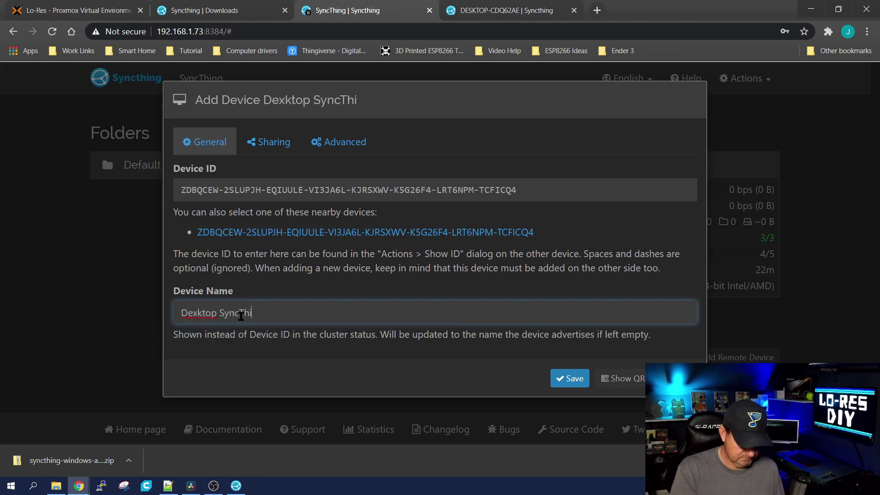
key("Return")
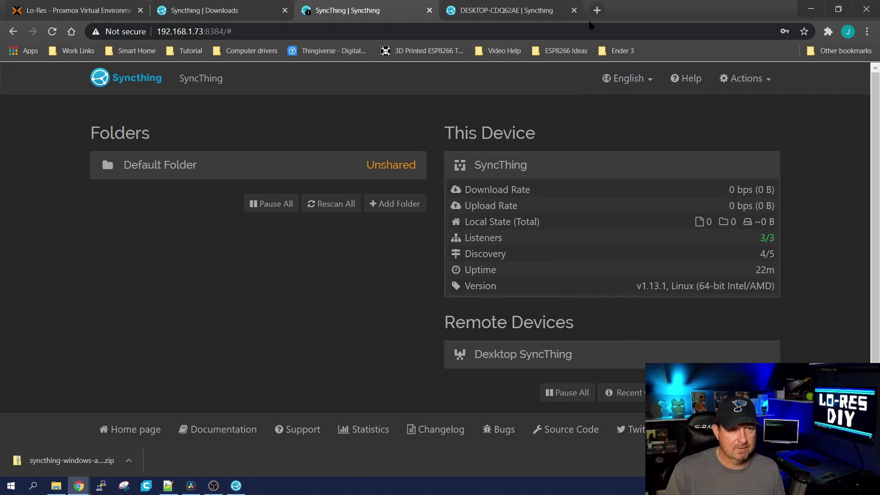
Back on the desktop's Syncthing, expand and review the Proxmox SyncThing device details
key("ctrl+Tab")
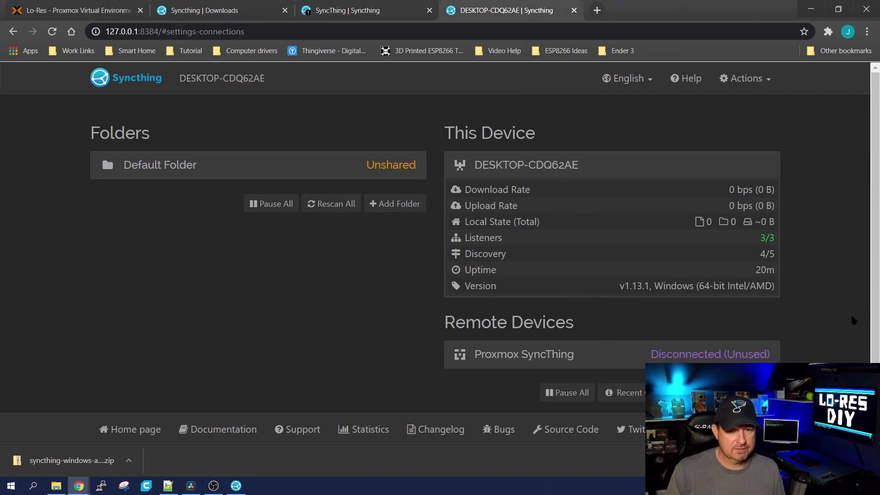
left_click(697, 356)
scroll(796, 326, "down", 3)
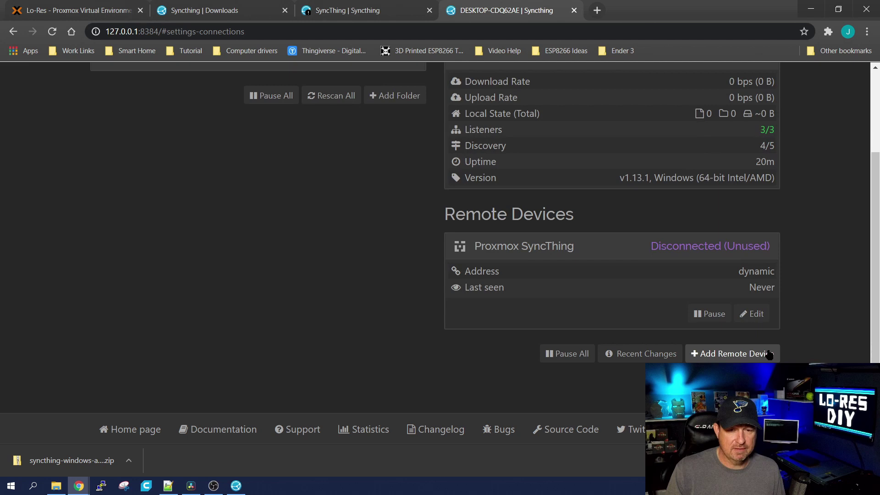
scroll(330, 245, "up", 3)
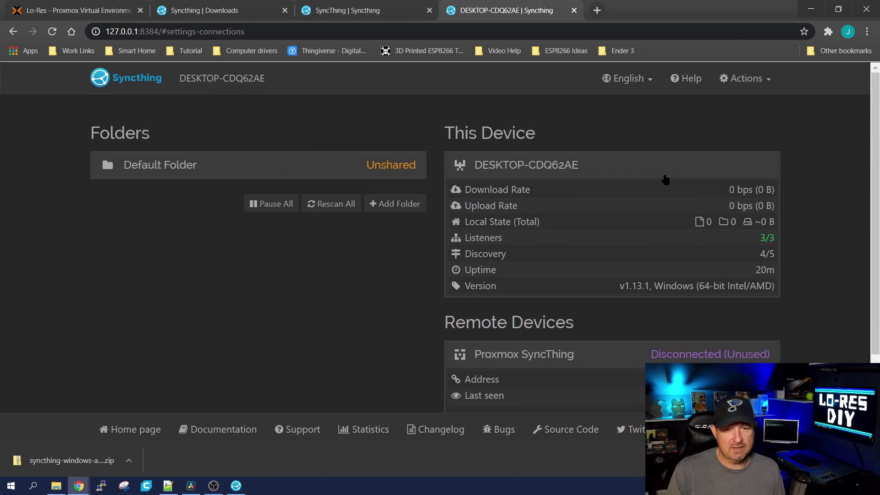
Add a shared folder labelled 'Test' at path D:\Youtube Videos\ and save it
left_click(403, 204)
left_click(212, 189)
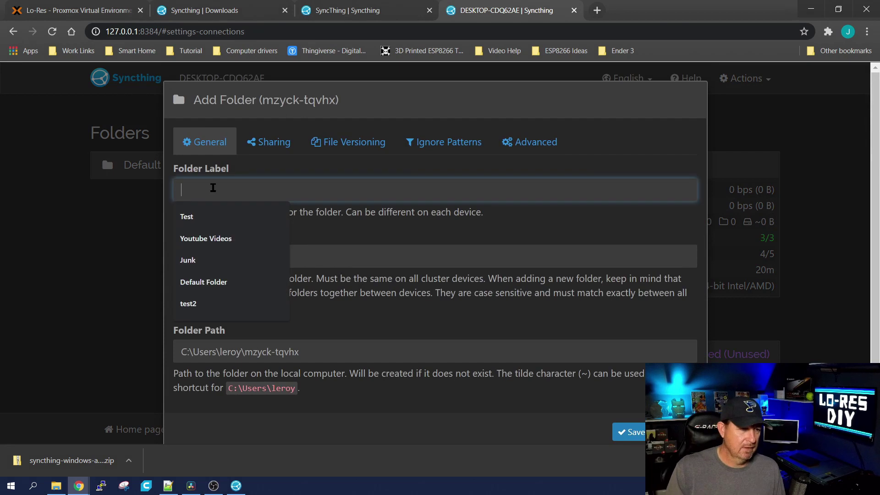
left_click(196, 216)
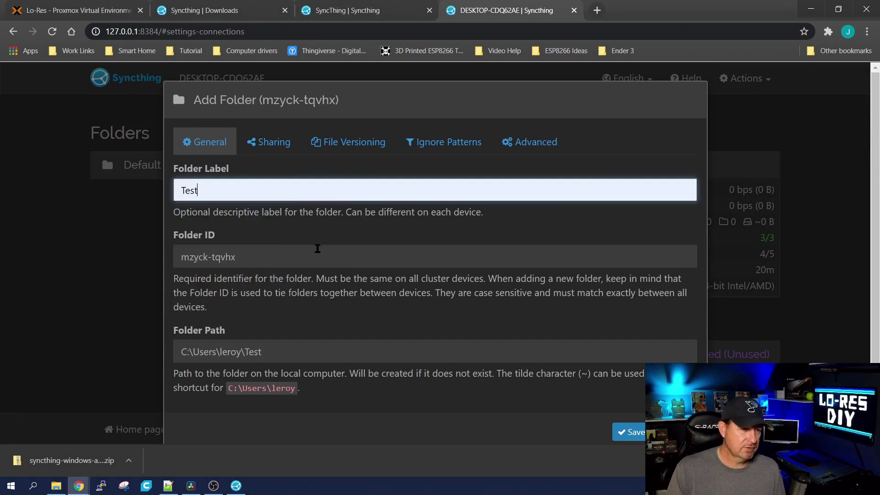
left_click(272, 350)
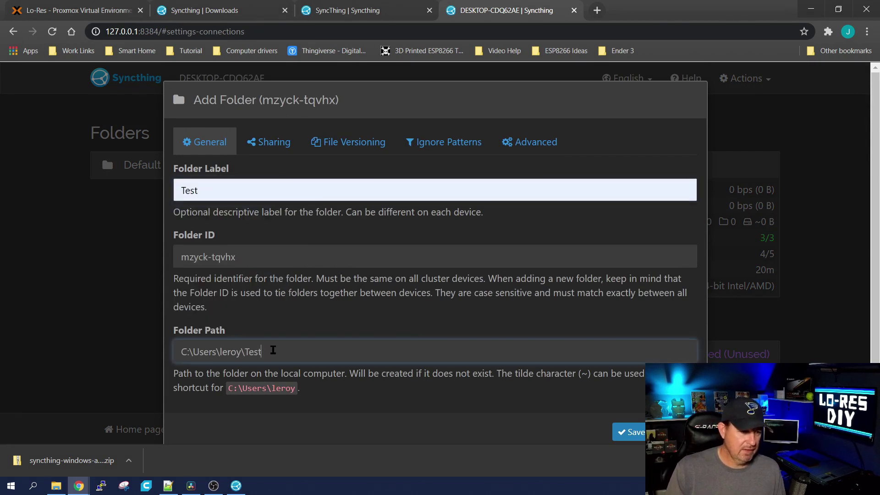
key("BackSpace")
key("BackSpace")
key("BackSpace")
key("BackSpace")
key("BackSpace")
key("BackSpace")
key("BackSpace")
key("BackSpace")
key("BackSpace")
key("BackSpace")
key("BackSpace")
key("BackSpace")
key("BackSpace")
key("BackSpace")
key("BackSpace")
key("BackSpace")
key("BackSpace")
key("BackSpace")
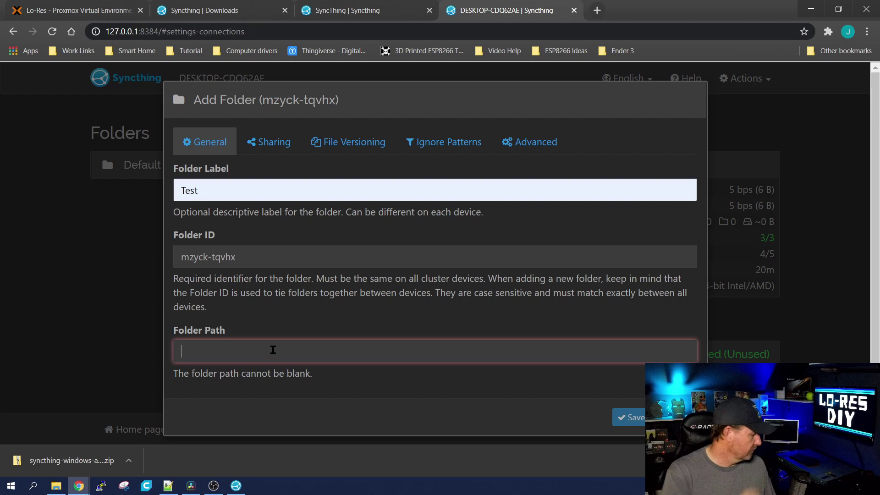
type("D:/")
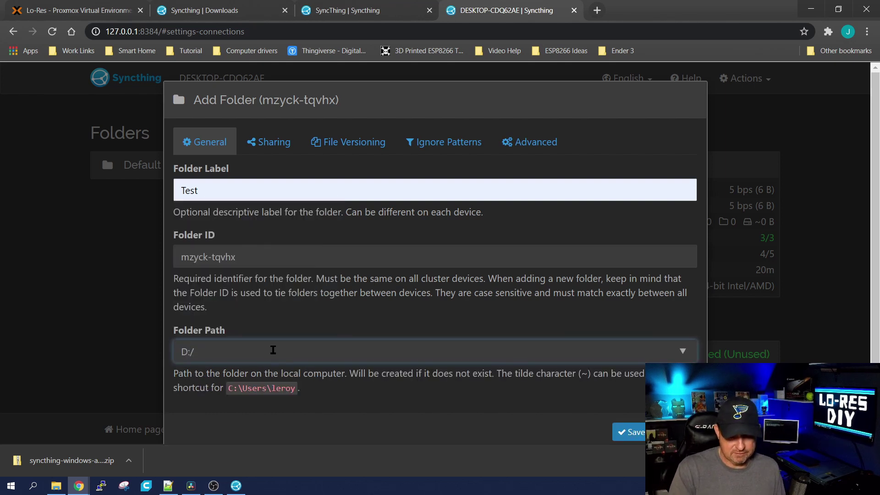
key("BackSpace")
type("\\")
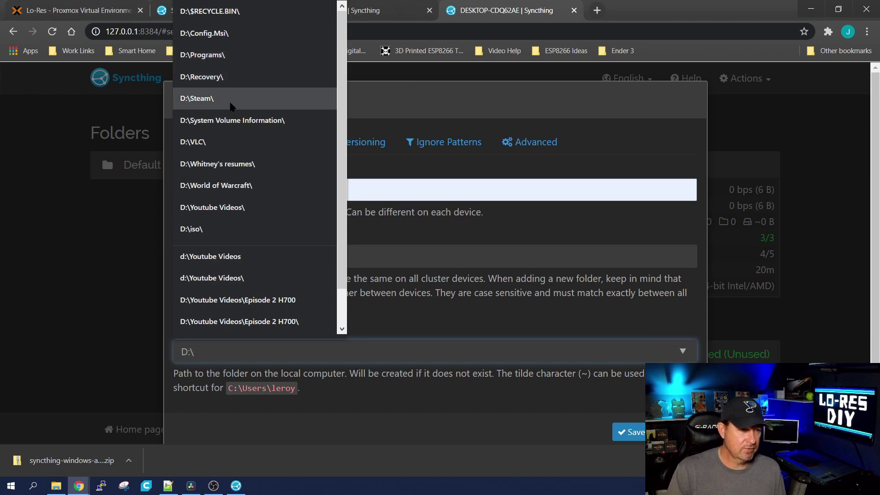
left_click(226, 208)
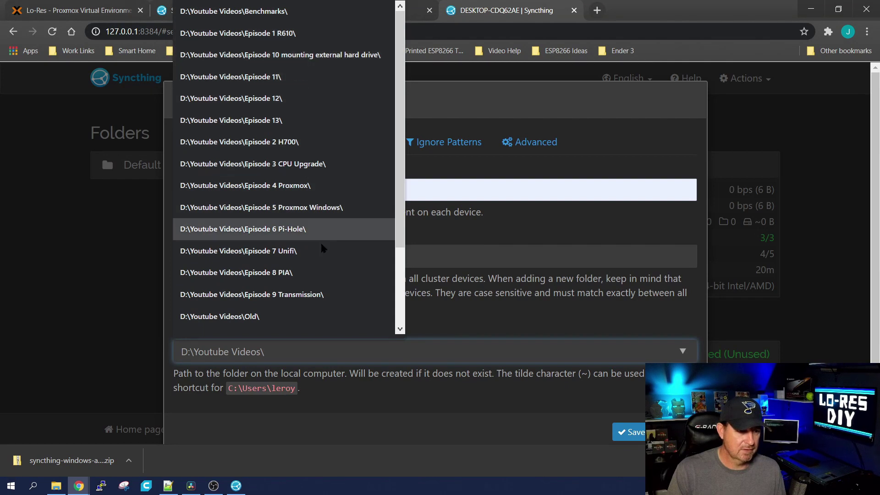
left_click(631, 431)
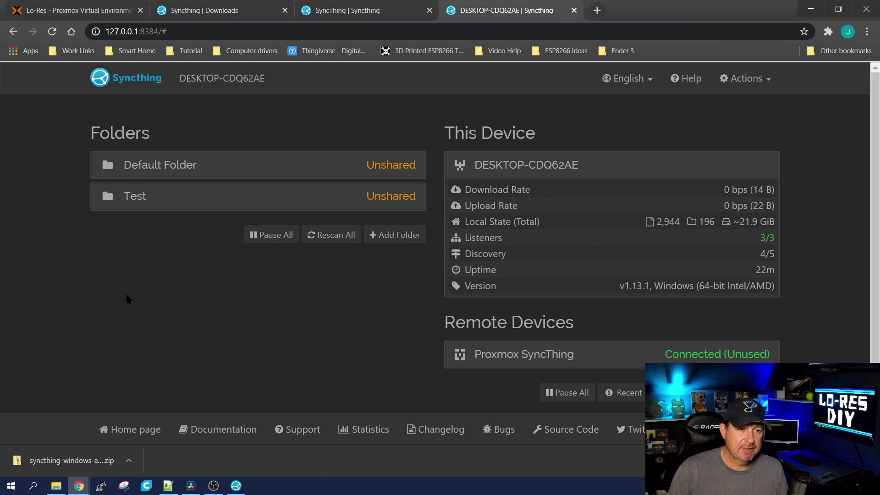
Tick Proxmox SyncThing in the Test folder's Sharing settings, save, and view the container's page
left_click(367, 201)
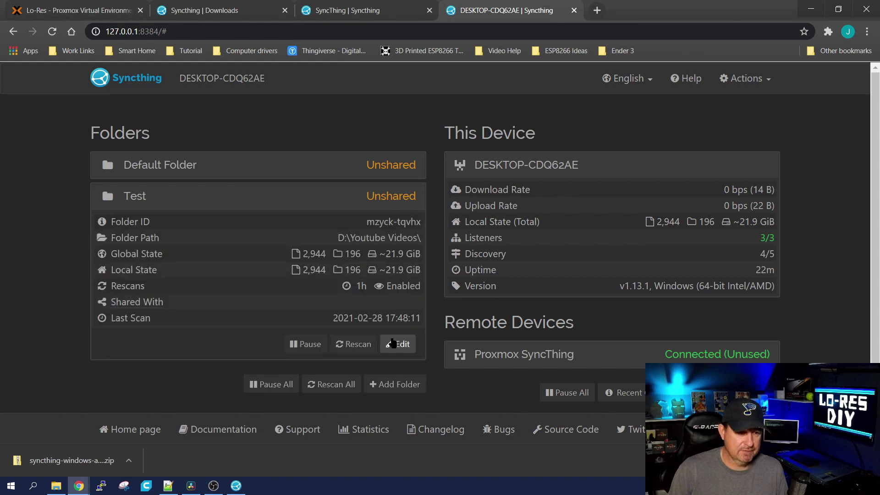
left_click(395, 344)
left_click(259, 142)
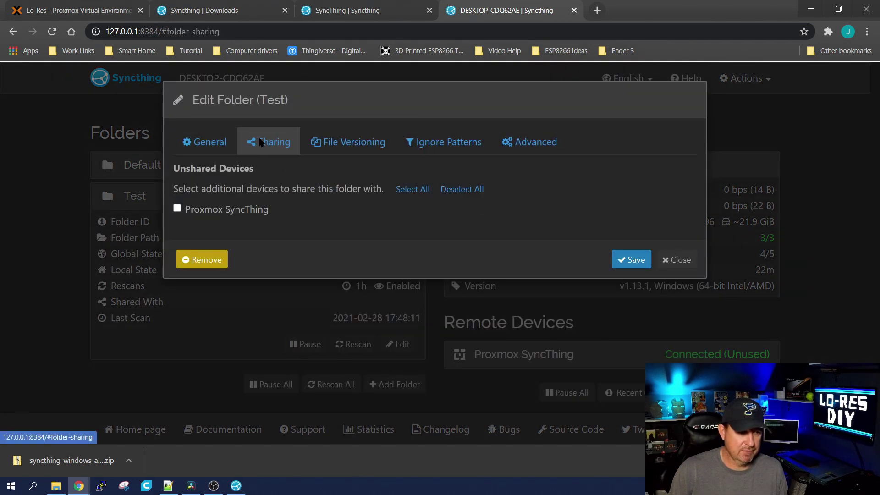
left_click(177, 208)
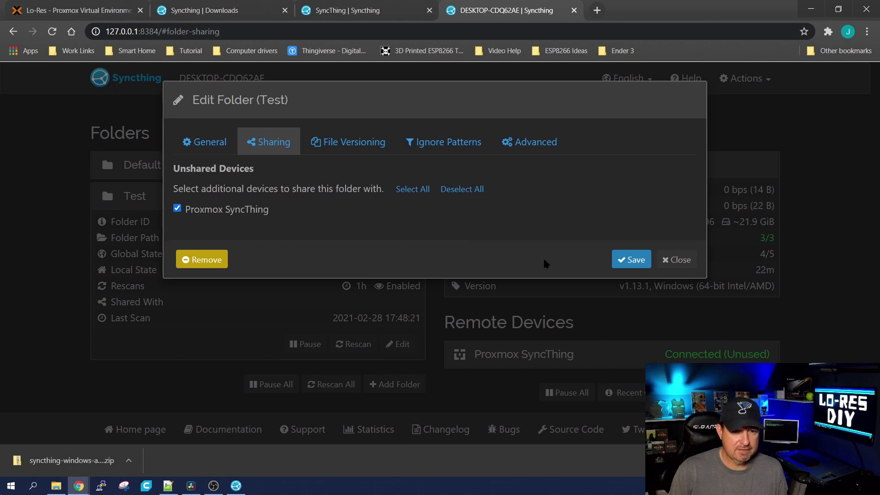
left_click(627, 260)
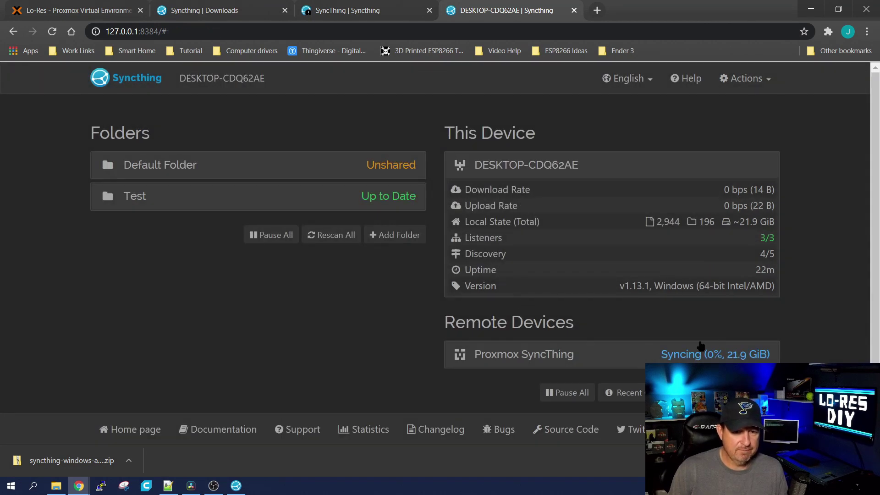
left_click(372, 11)
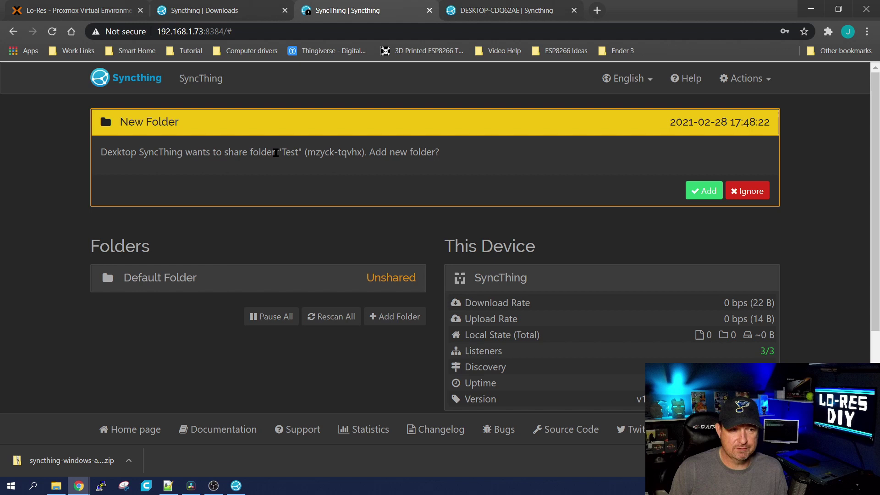
Accept the incoming Test folder share on the container at /root/Test and save
left_click(702, 191)
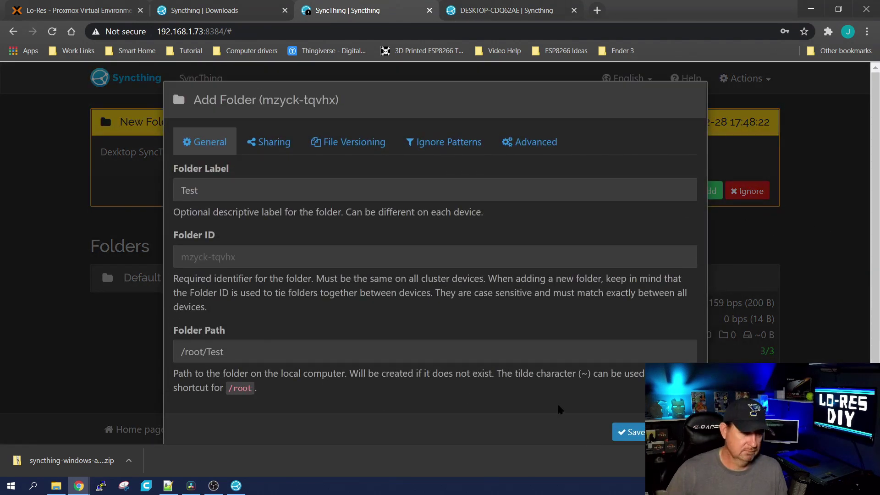
scroll(596, 410, "down", 1)
left_click(626, 407)
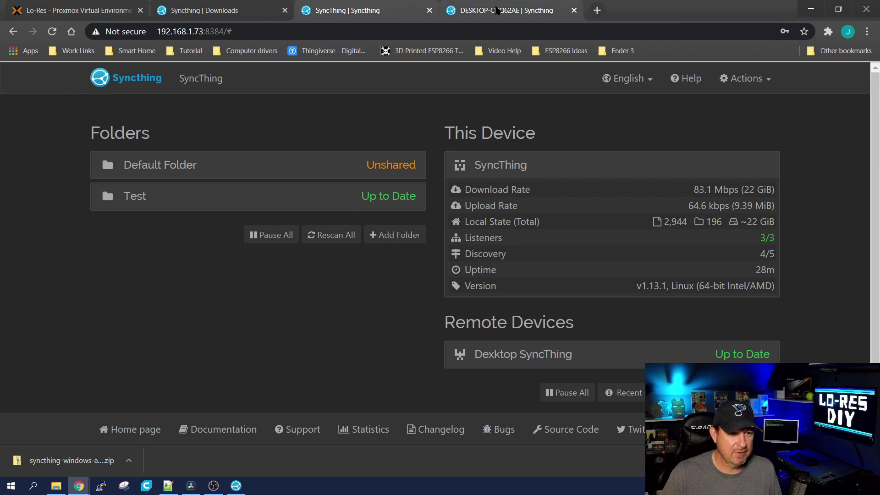
Compare sync progress on the desktop and container pages, then return to the Proxmox console
left_click(454, 12)
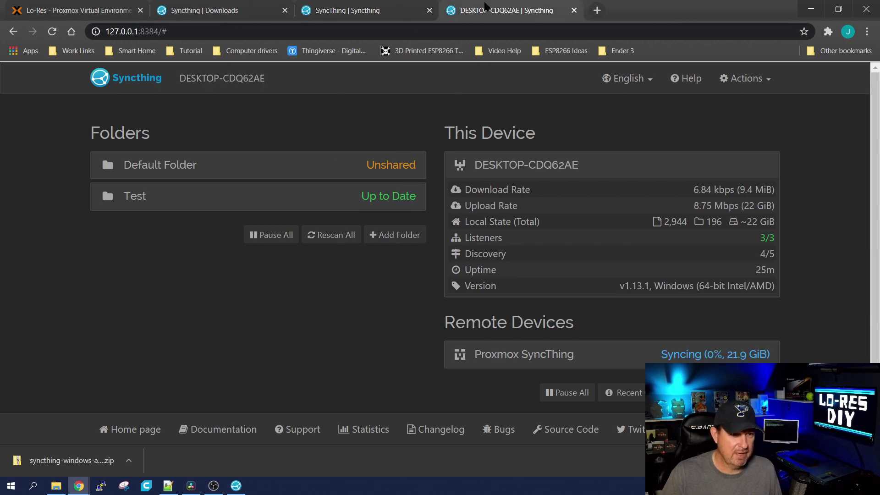
left_click(413, 11)
left_click(463, 13)
left_click(403, 16)
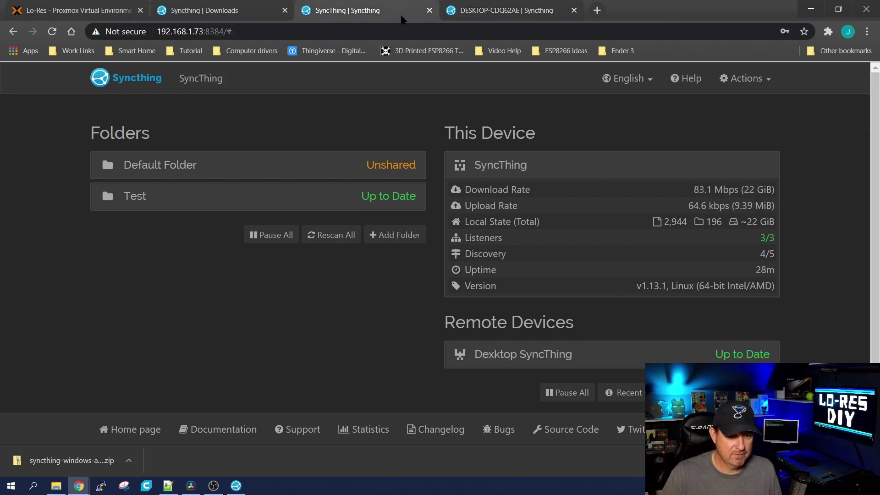
left_click(454, 13)
left_click(353, 16)
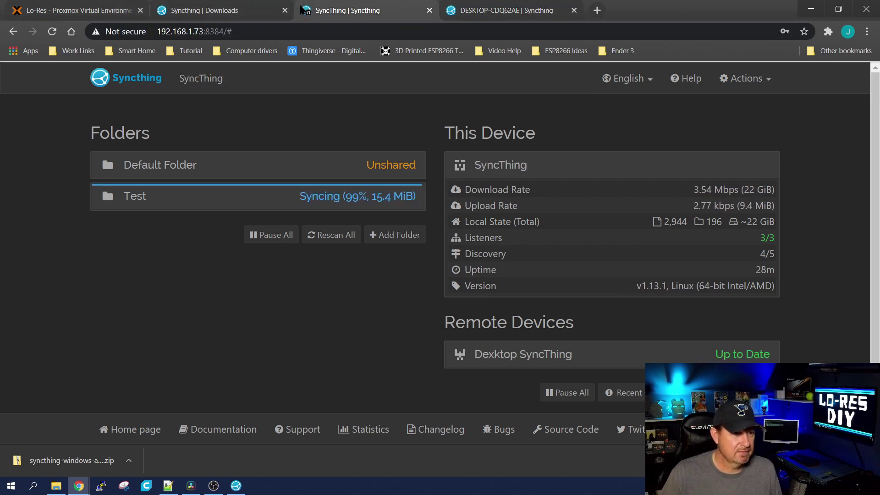
left_click(114, 7)
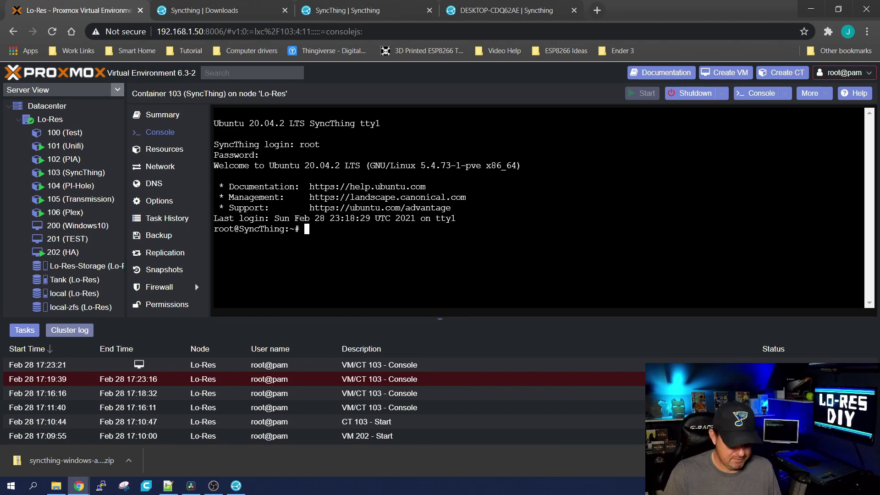
In the container 103 console, run ls, cd Test, and ls to see the synced videos
type("ls")
key("Return")
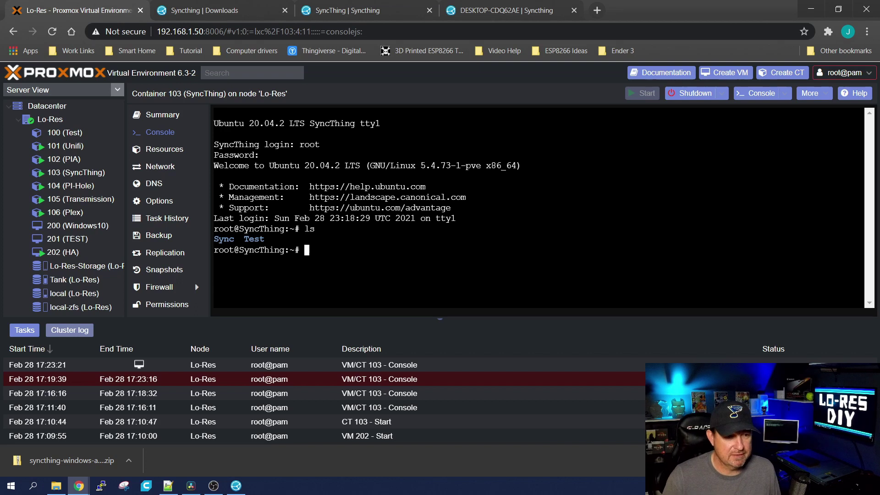
type("cd ")
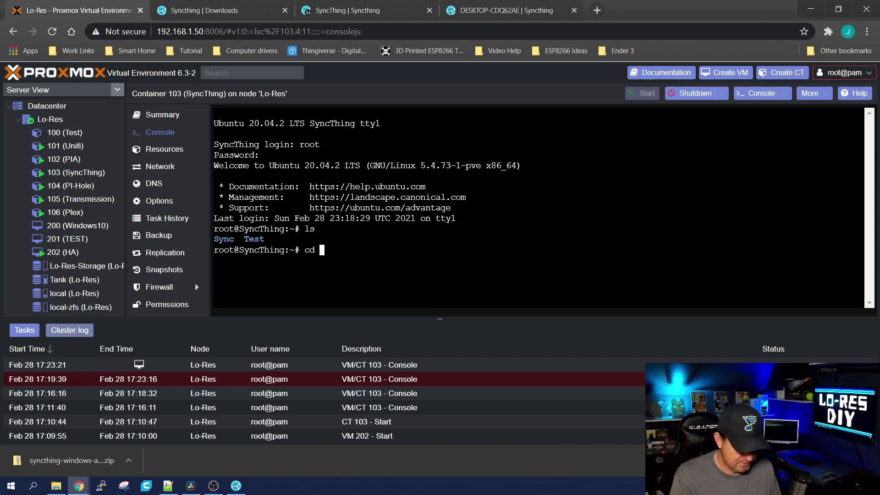
type("Text")
key("Return")
type("cd Test")
key("Return")
type("ls")
key("Return")
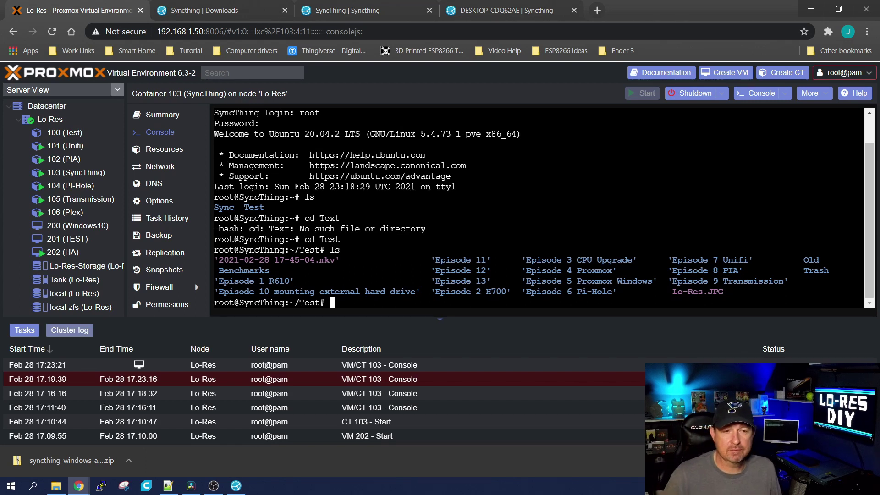
key("alt+Tab")
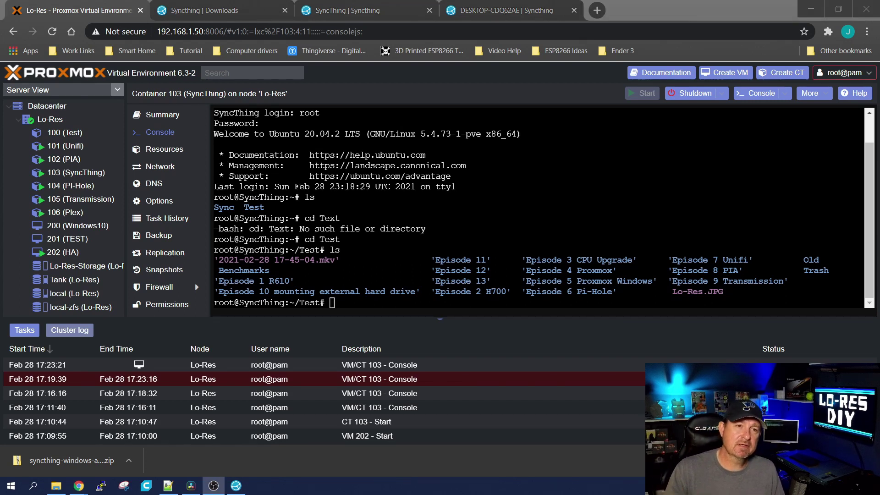
Give the desktop's Test folder Simple File Versioning with a 30-day clean-out and save
left_click(511, 9)
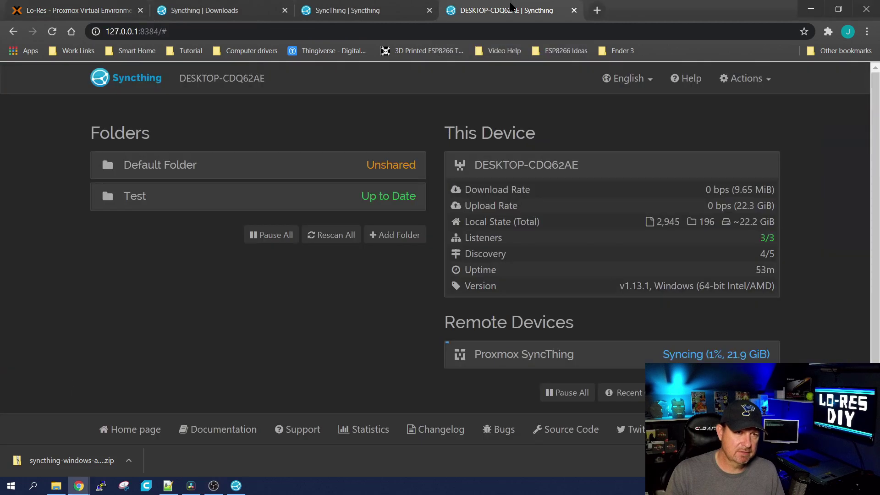
left_click(363, 201)
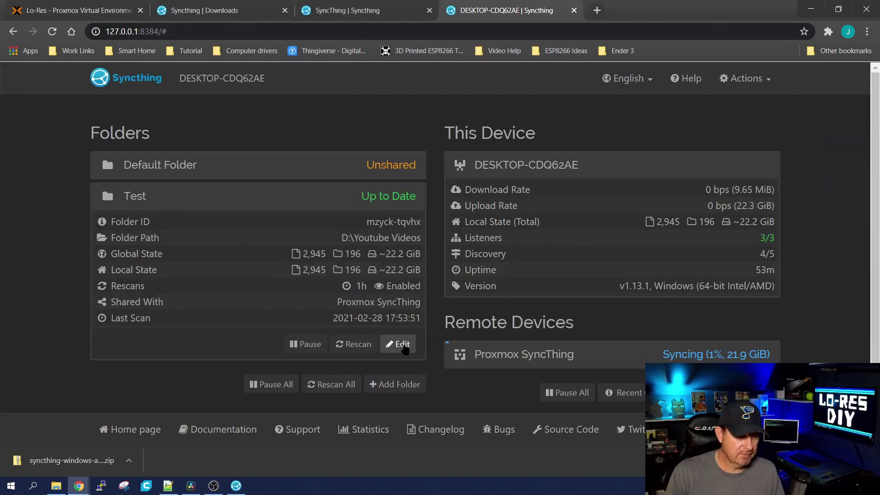
left_click(404, 346)
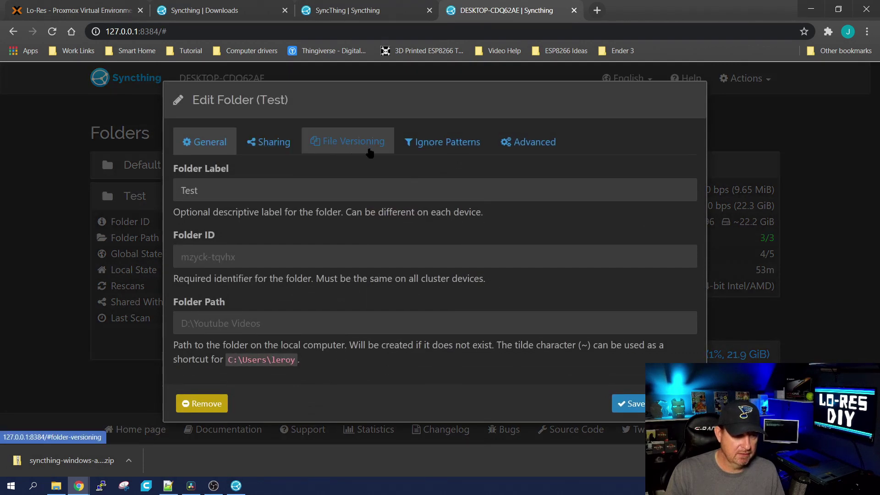
left_click(371, 148)
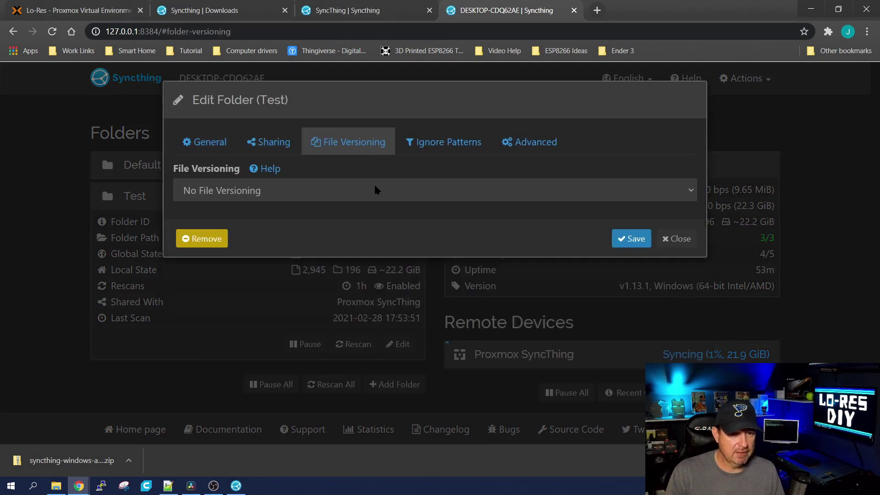
left_click(219, 192)
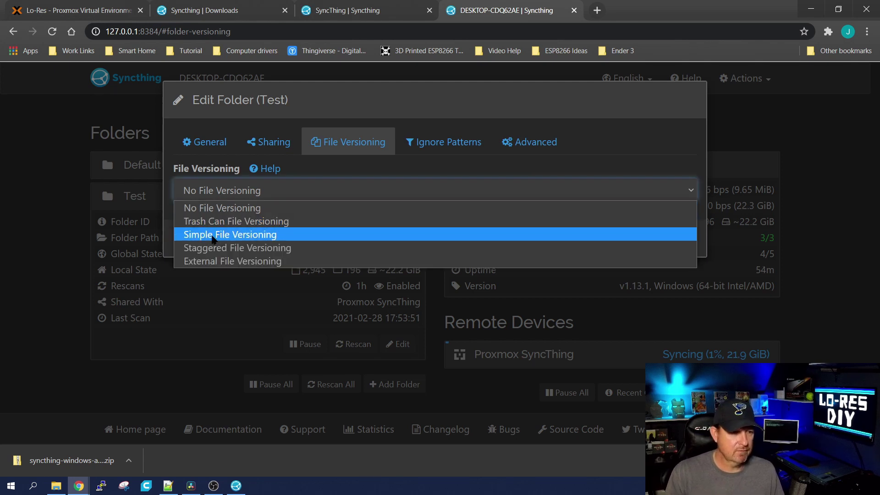
left_click(244, 234)
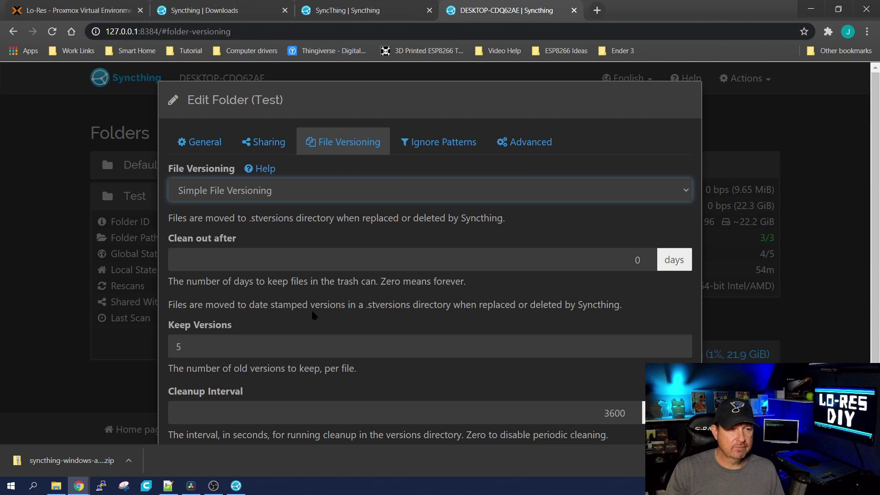
key("Tab")
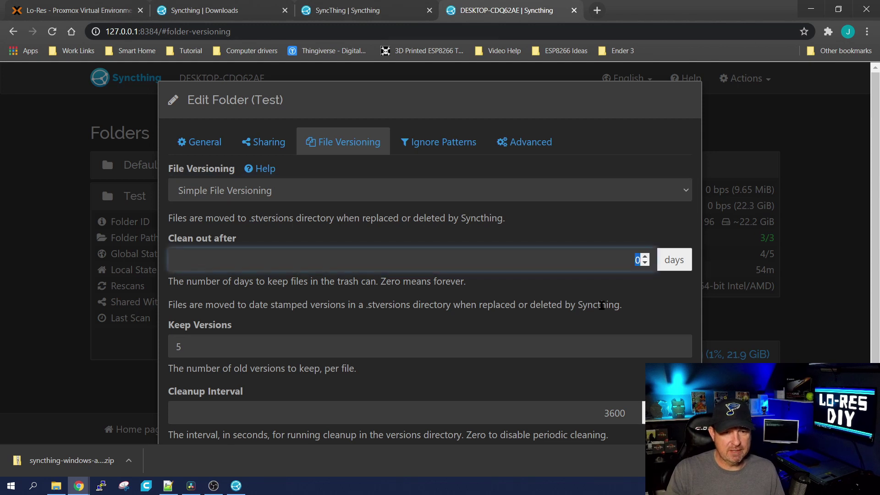
type("30")
scroll(576, 229, "down", 1)
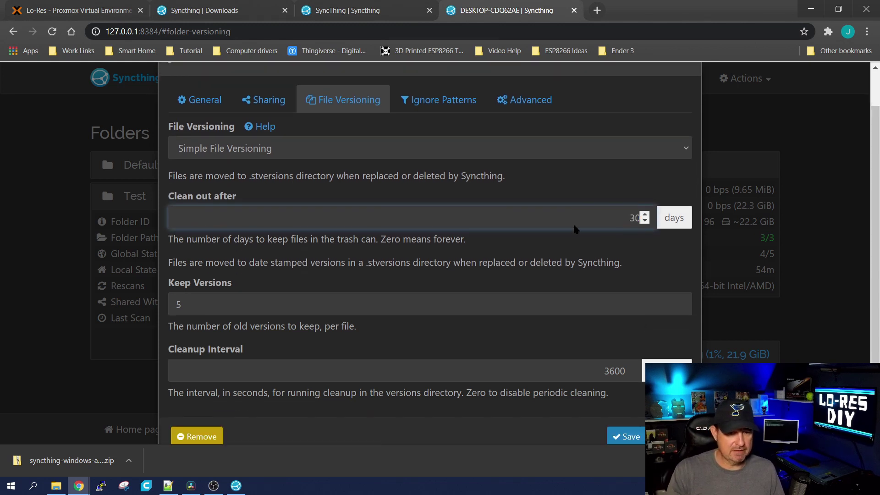
scroll(577, 229, "down", 1)
left_click(623, 408)
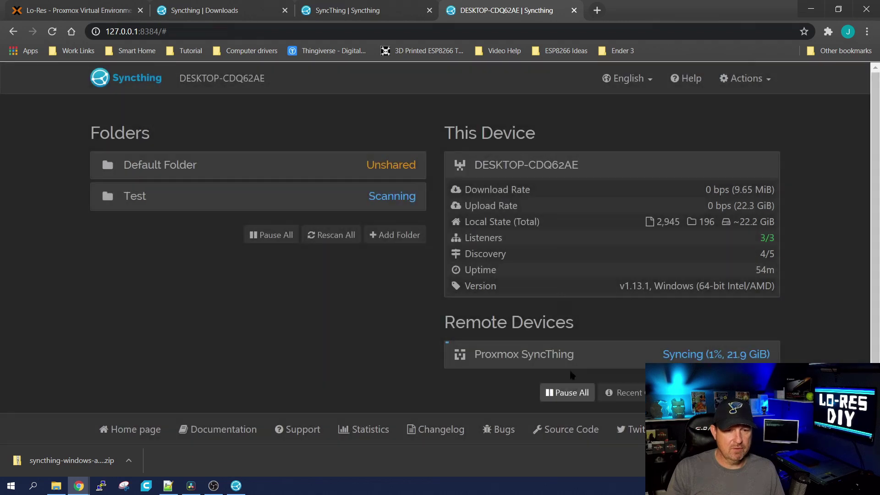